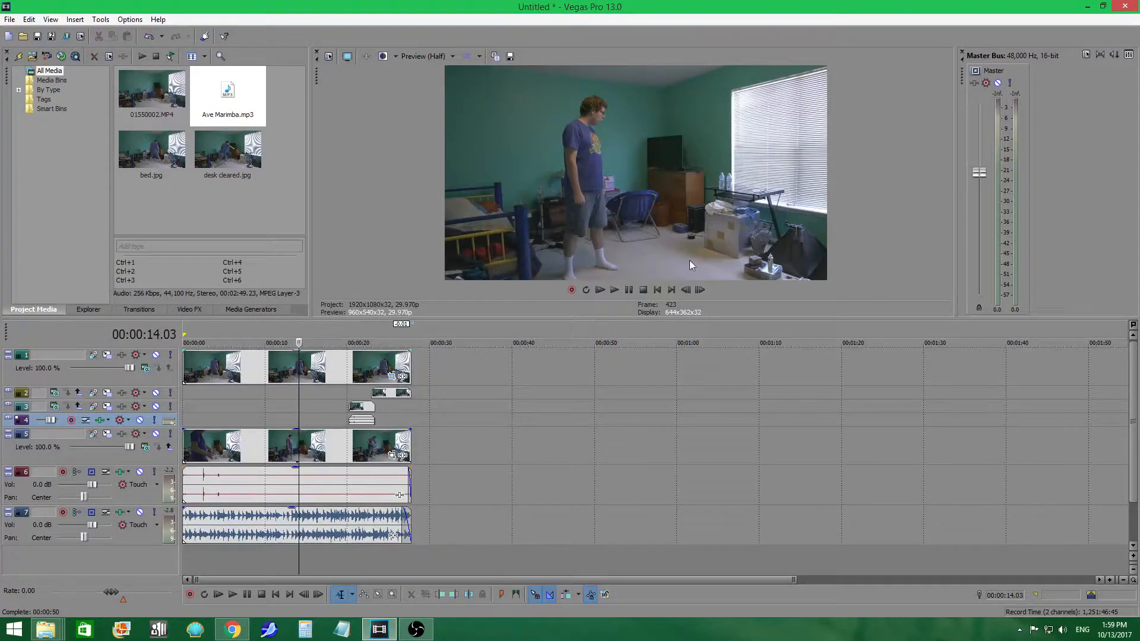
Bring the playhead back near the start of the finished edit and lower the music event's gain to silence on the lowest audio track.
click(199, 394)
click(230, 397)
click(276, 395)
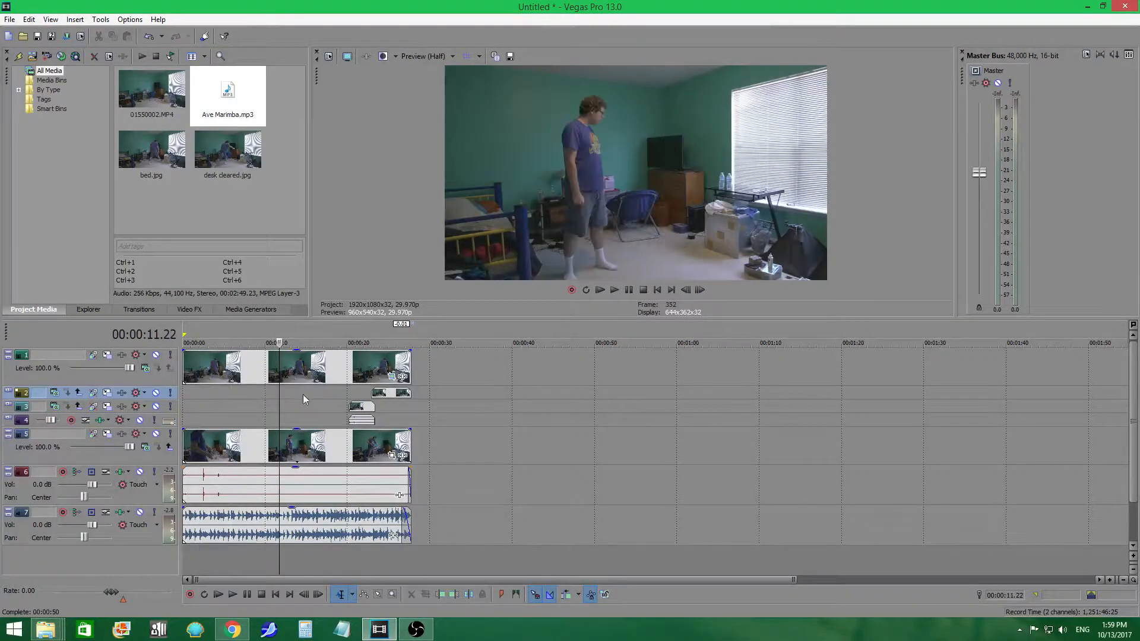
click(234, 397)
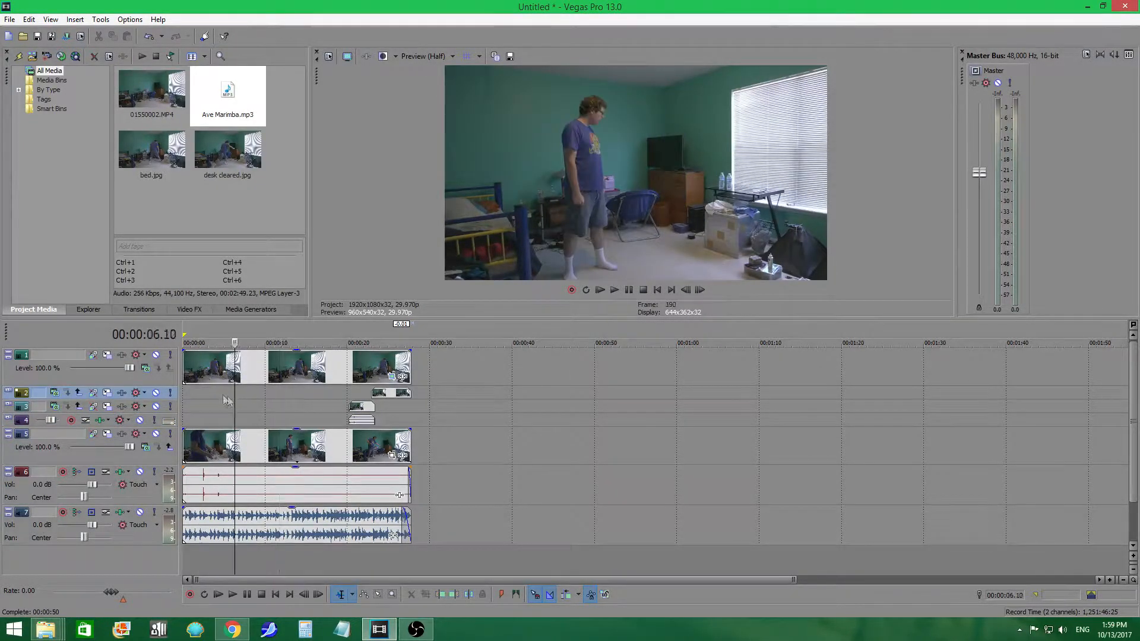
click(187, 395)
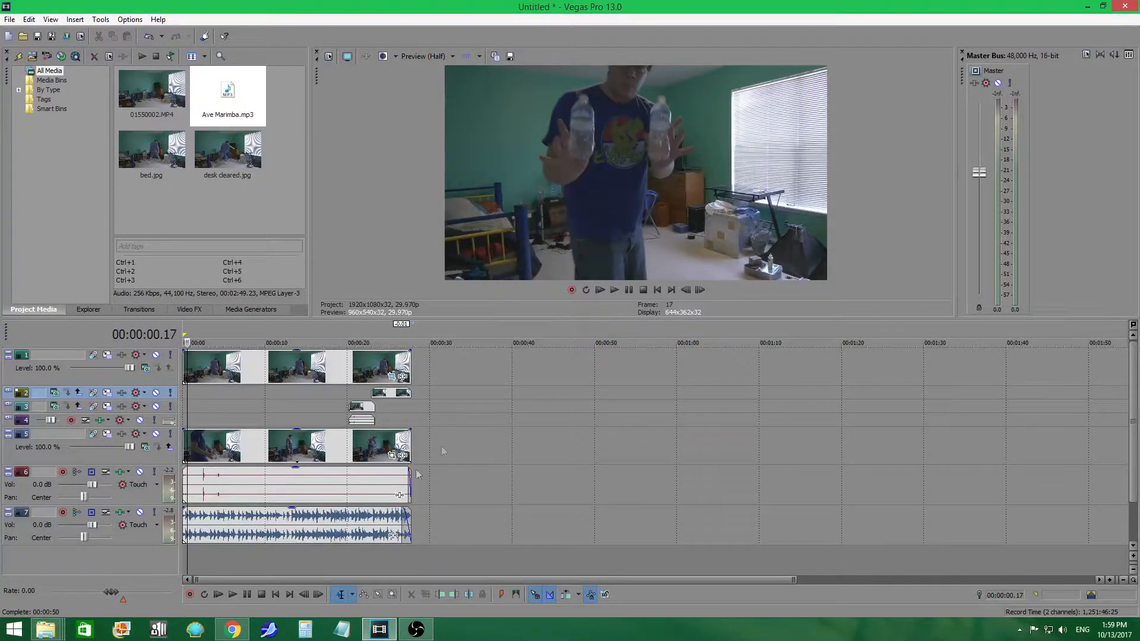
drag(288, 510, 290, 569)
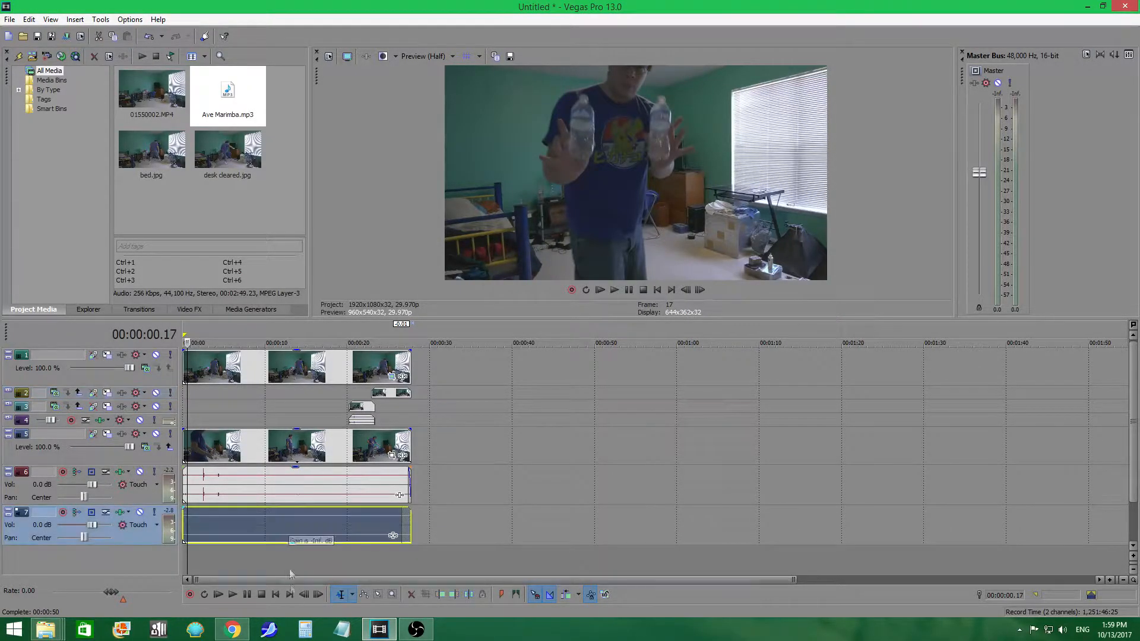
Play the finished edit from near its start, enlarge the video preview area, and pause at about 20 seconds.
click(614, 290)
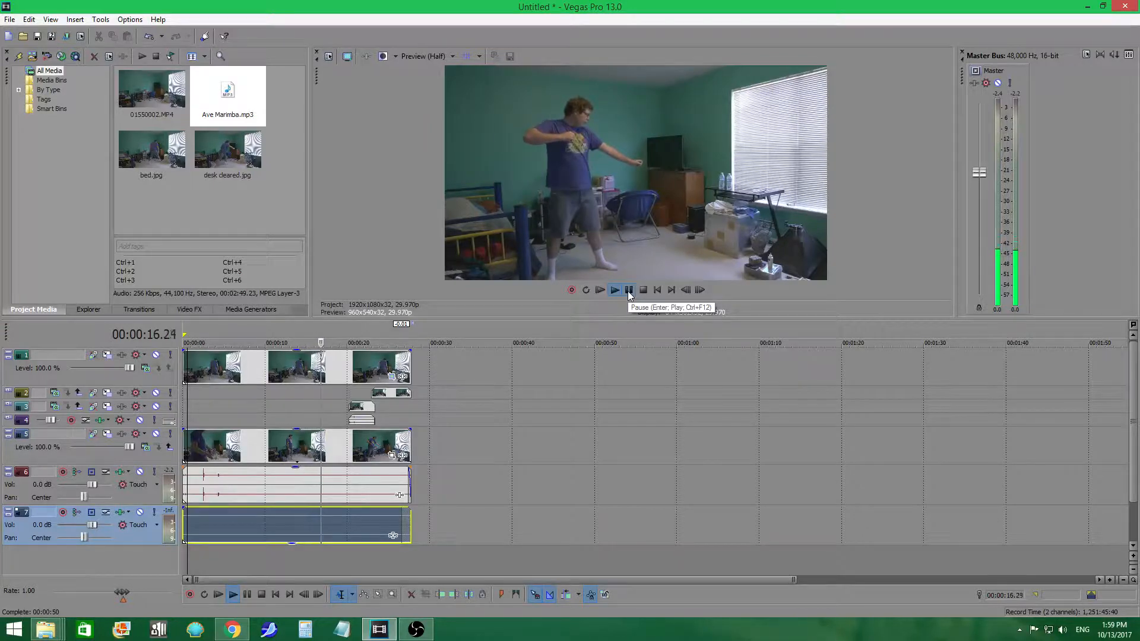
drag(641, 319, 636, 375)
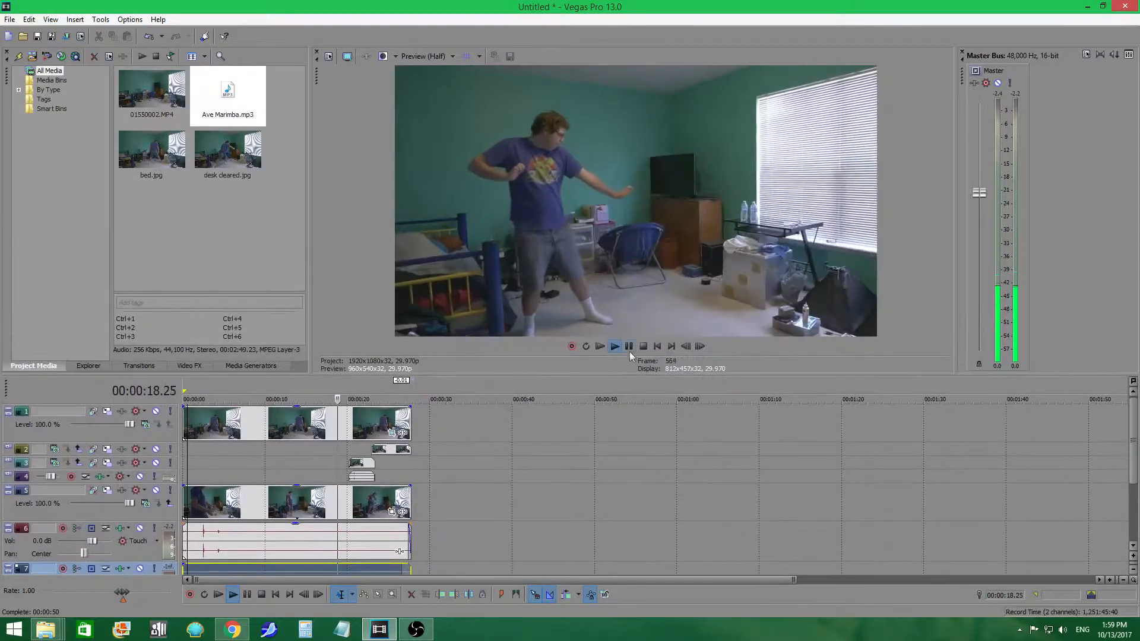
click(629, 345)
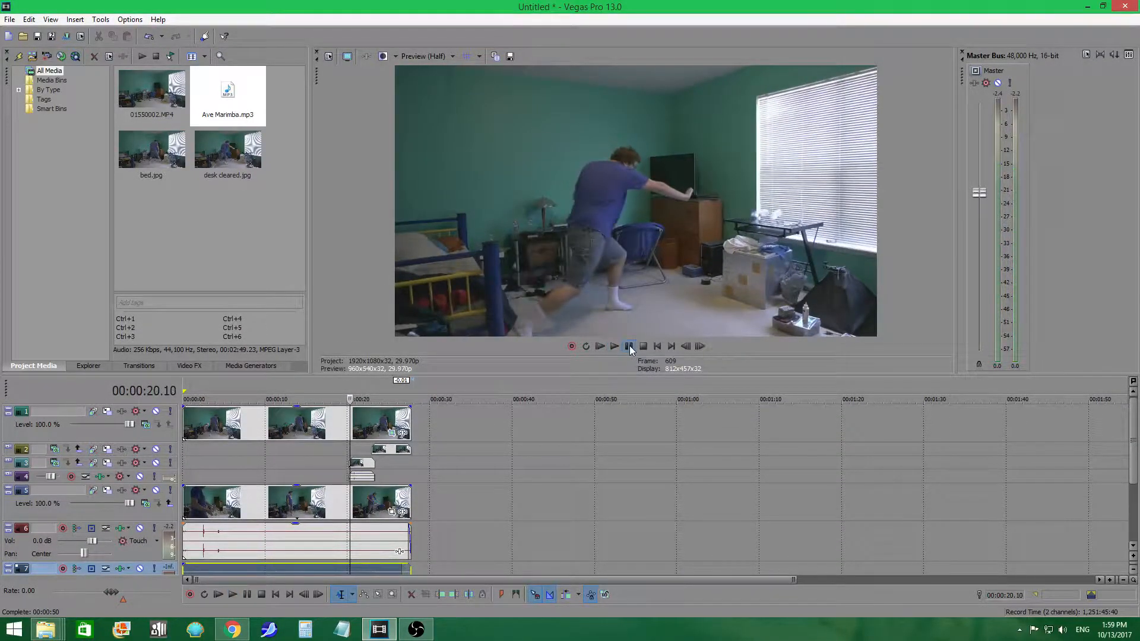
Examine frame by frame the moment around 20 seconds when the arm thrust affects the bottles on the desk.
click(684, 350)
click(685, 351)
click(685, 350)
click(685, 351)
click(685, 350)
click(685, 350)
click(685, 350)
click(700, 346)
click(701, 347)
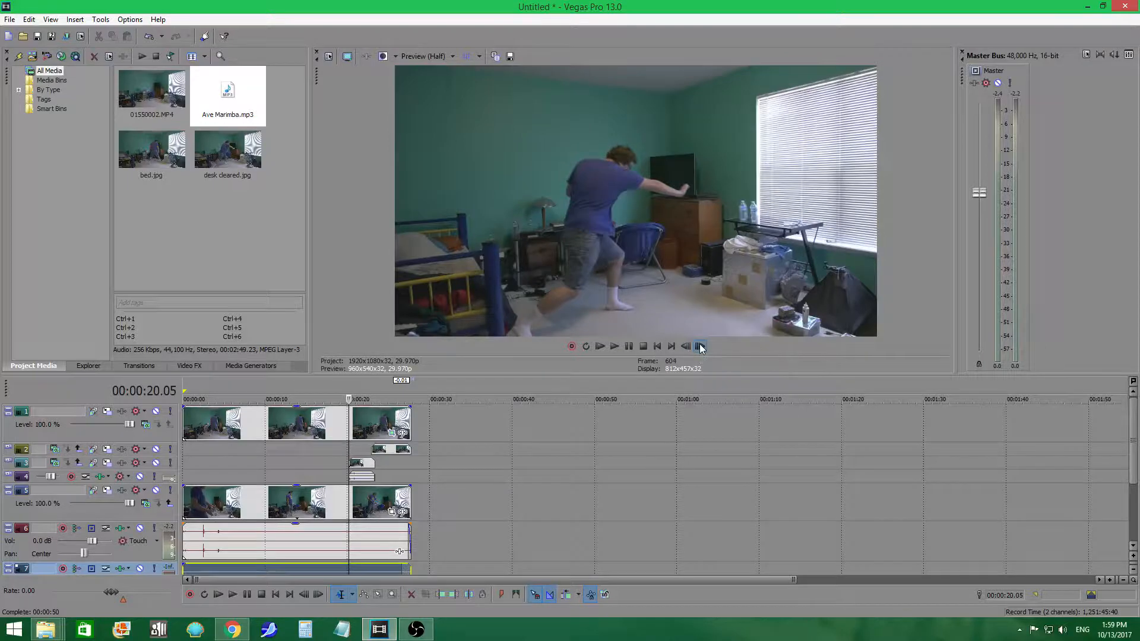
click(701, 348)
click(701, 347)
click(701, 347)
click(701, 347)
click(700, 347)
click(701, 347)
click(701, 347)
click(700, 348)
click(700, 348)
click(700, 348)
click(701, 348)
click(700, 348)
click(700, 347)
click(700, 348)
click(700, 348)
click(687, 346)
click(687, 346)
click(687, 347)
click(687, 347)
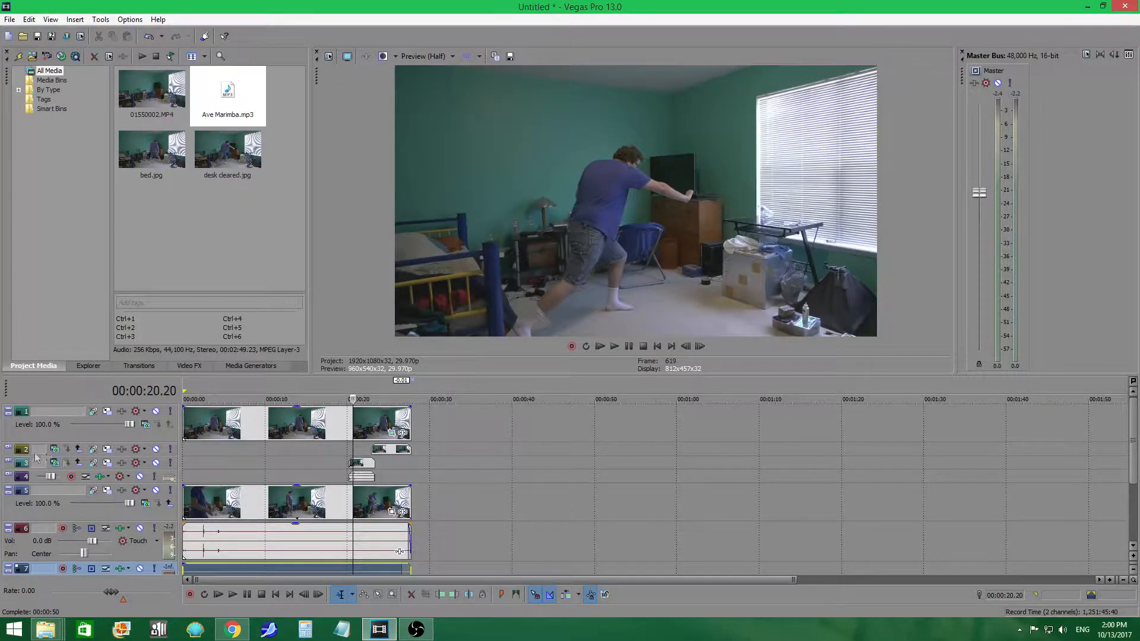
Expand track 3 and mute video tracks 1 and 5 to isolate the short masked clip at about 21 seconds.
click(15, 462)
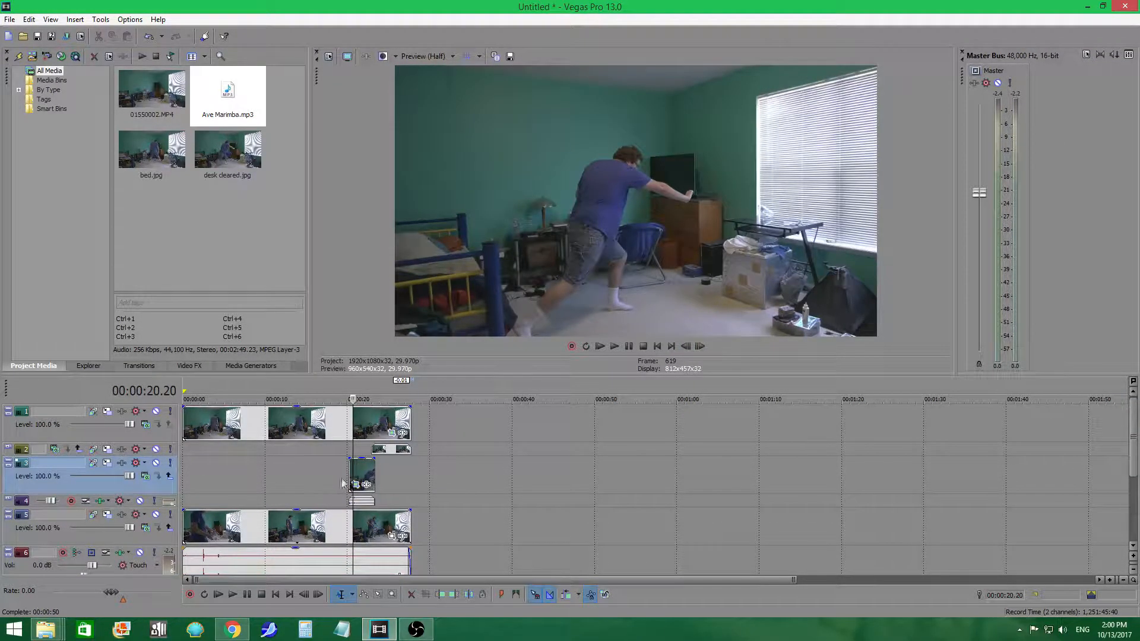
click(362, 477)
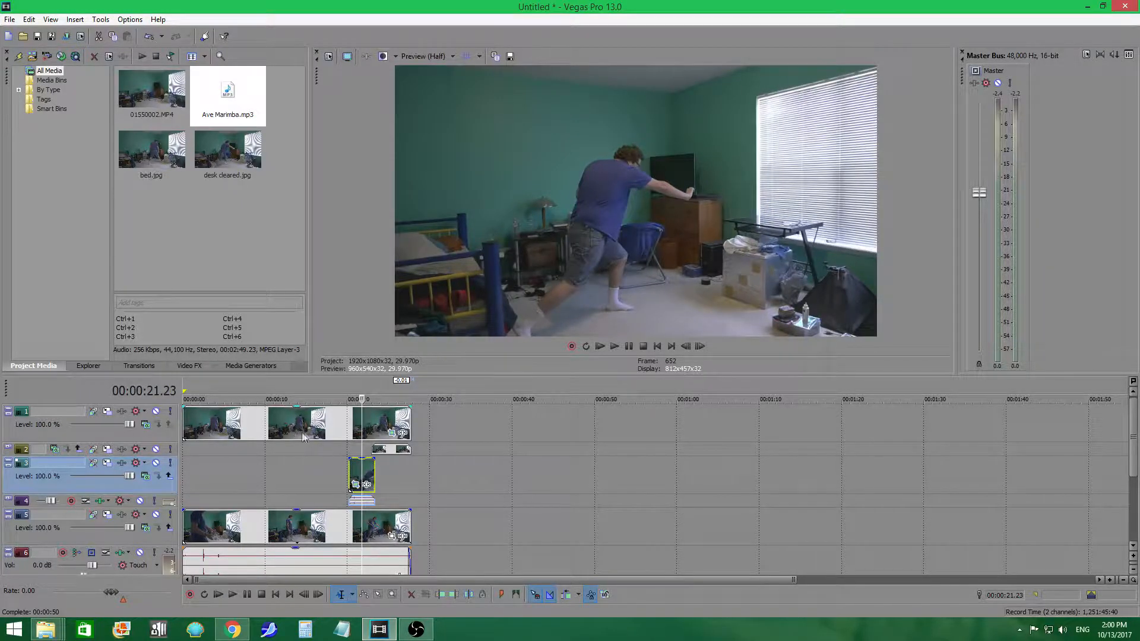
click(157, 411)
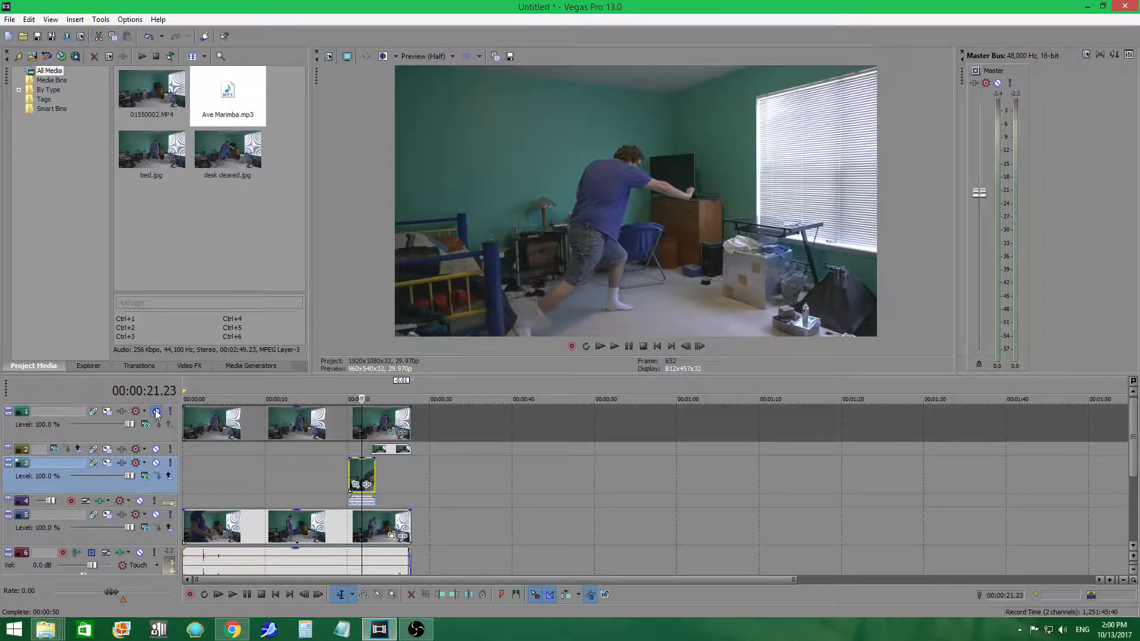
click(140, 553)
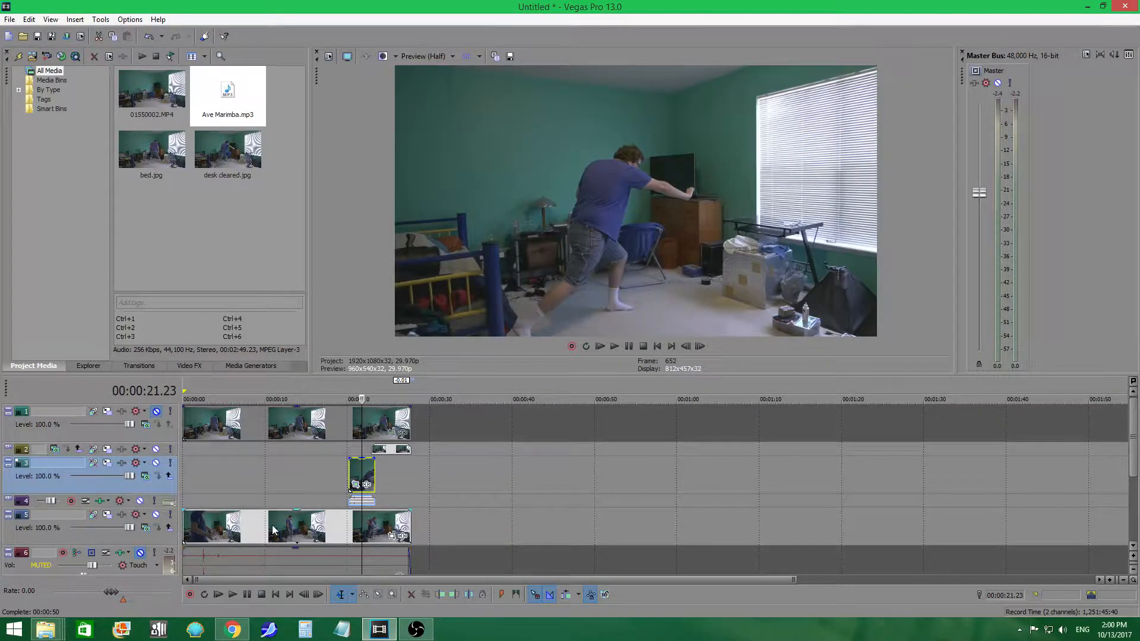
click(137, 553)
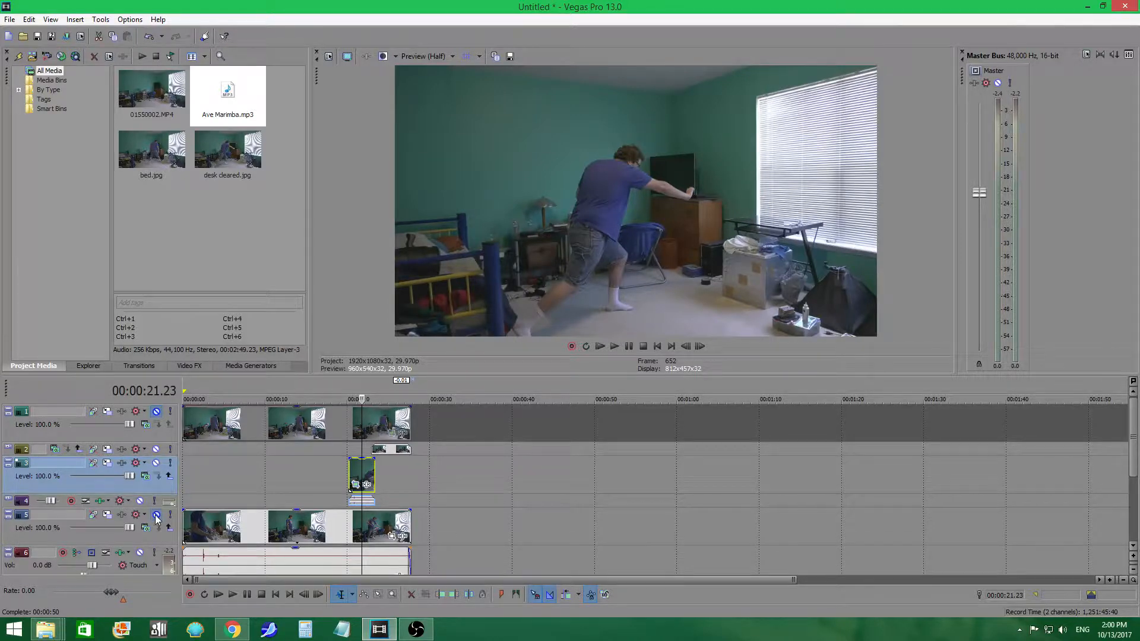
click(156, 515)
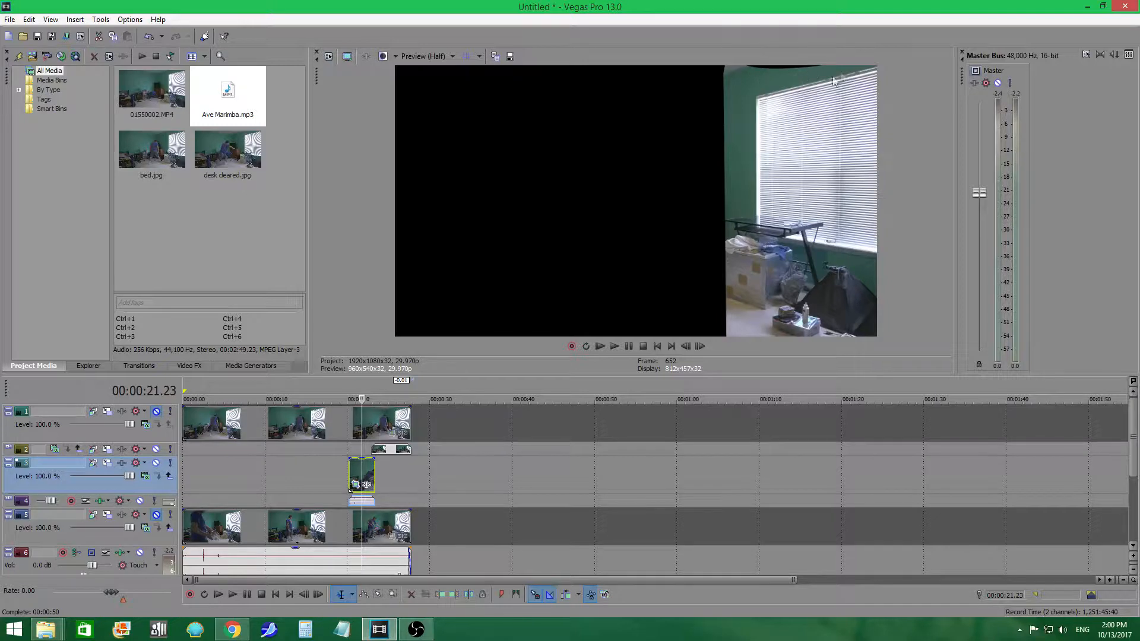
Inspect the isolated masked patches on tracks 2 and 3, at about 24 and 22 seconds.
click(386, 449)
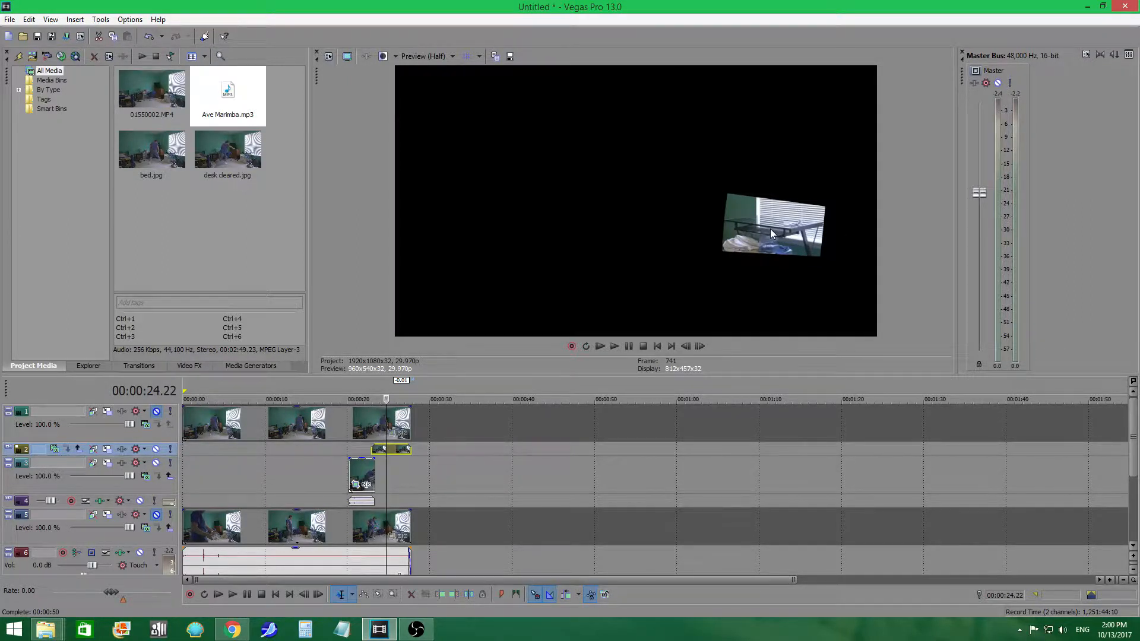
click(374, 475)
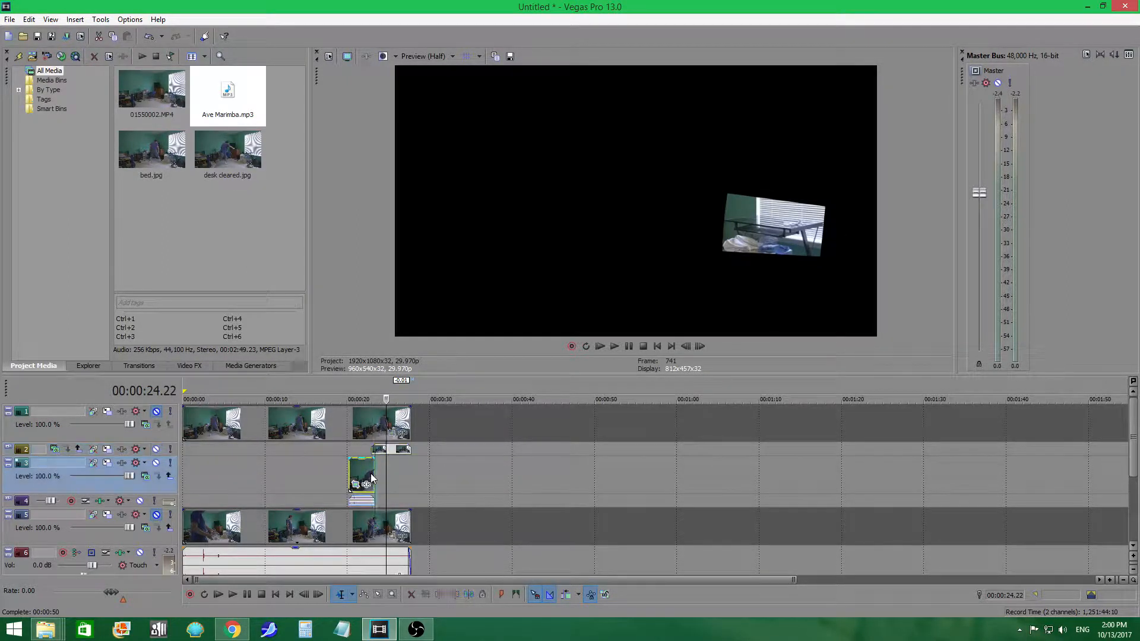
click(364, 473)
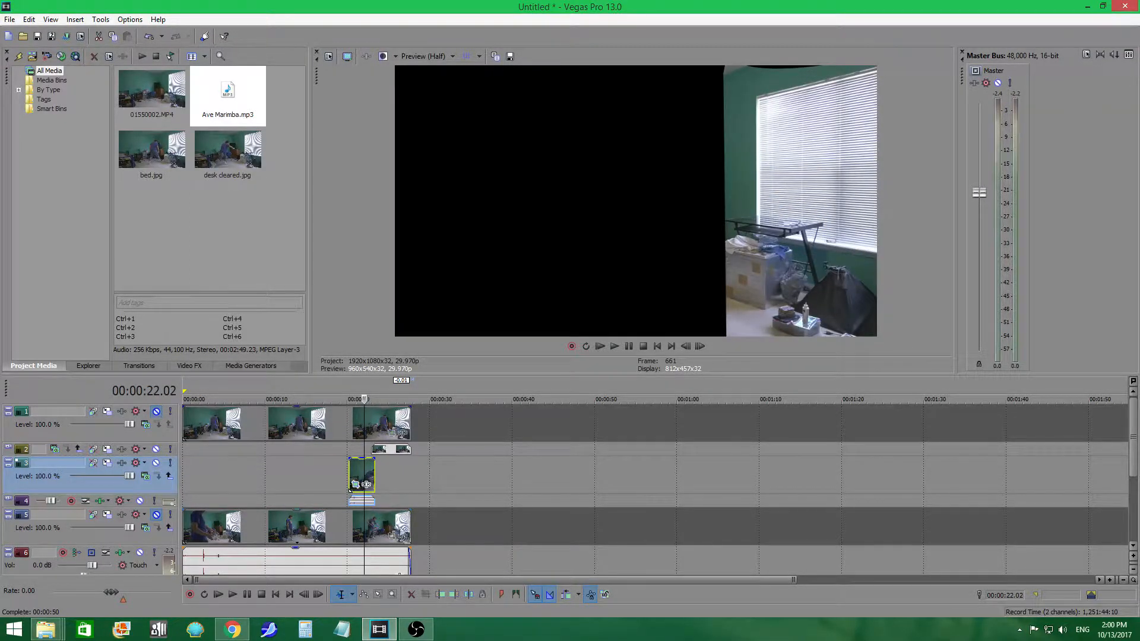
Unmute track 1 and view its masked patch on its own at about 2 seconds.
click(308, 471)
mouse_move(1133, 454)
mouse_down()
mouse_move(1133, 500)
mouse_move(1119, 438)
mouse_up()
click(221, 473)
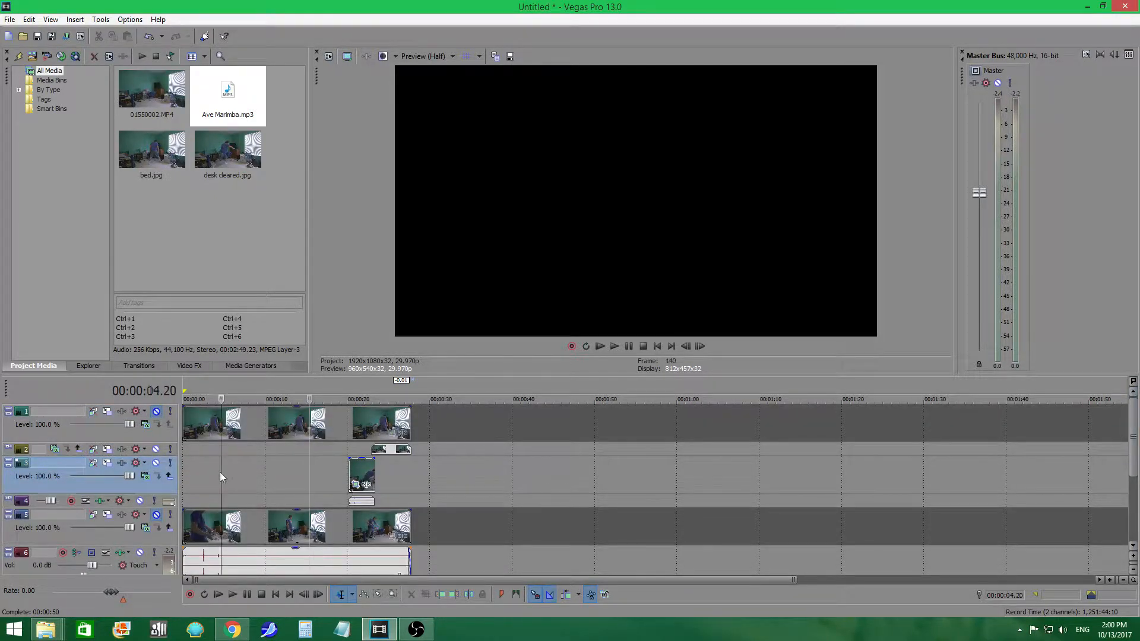
click(199, 475)
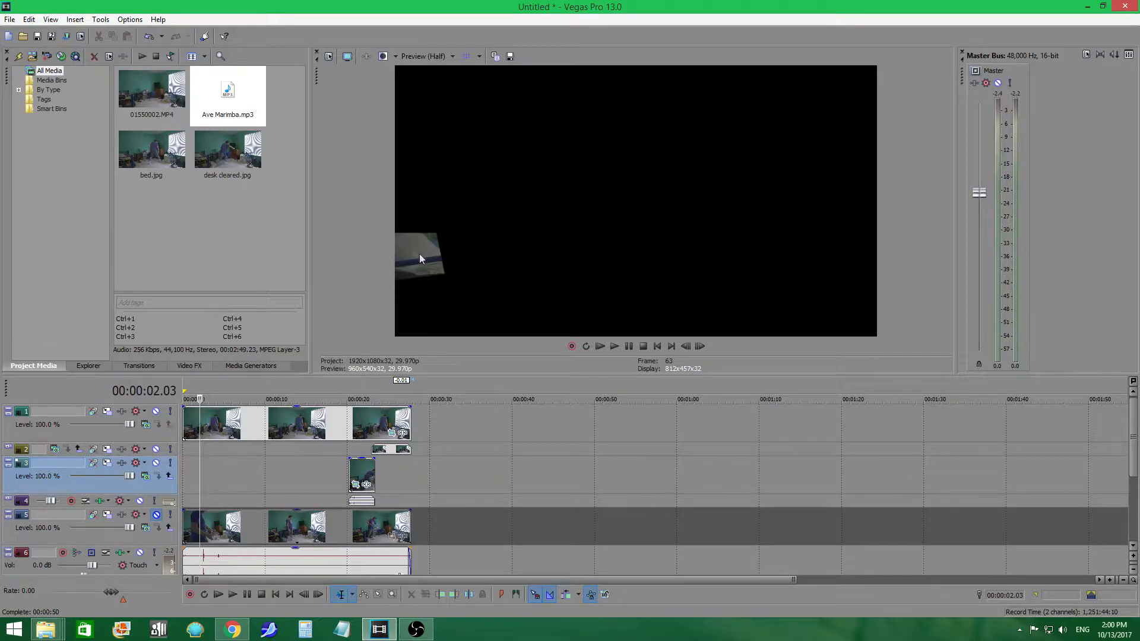
Unmute track 5, and switch track 1 off and on again to compare the bed area with and without its patch.
click(159, 517)
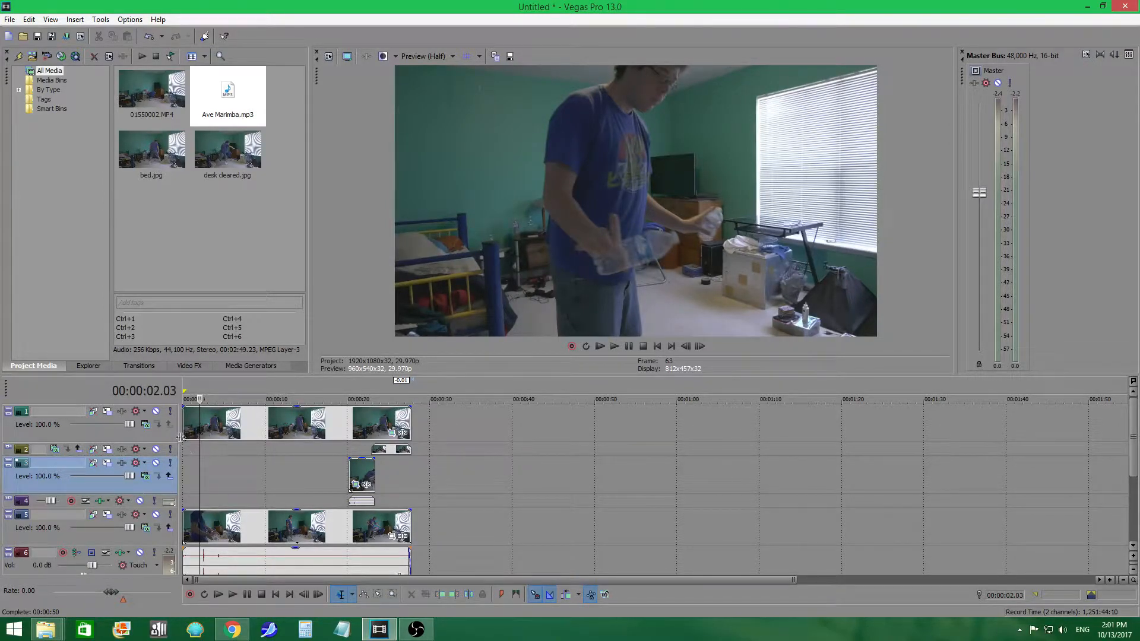
click(156, 412)
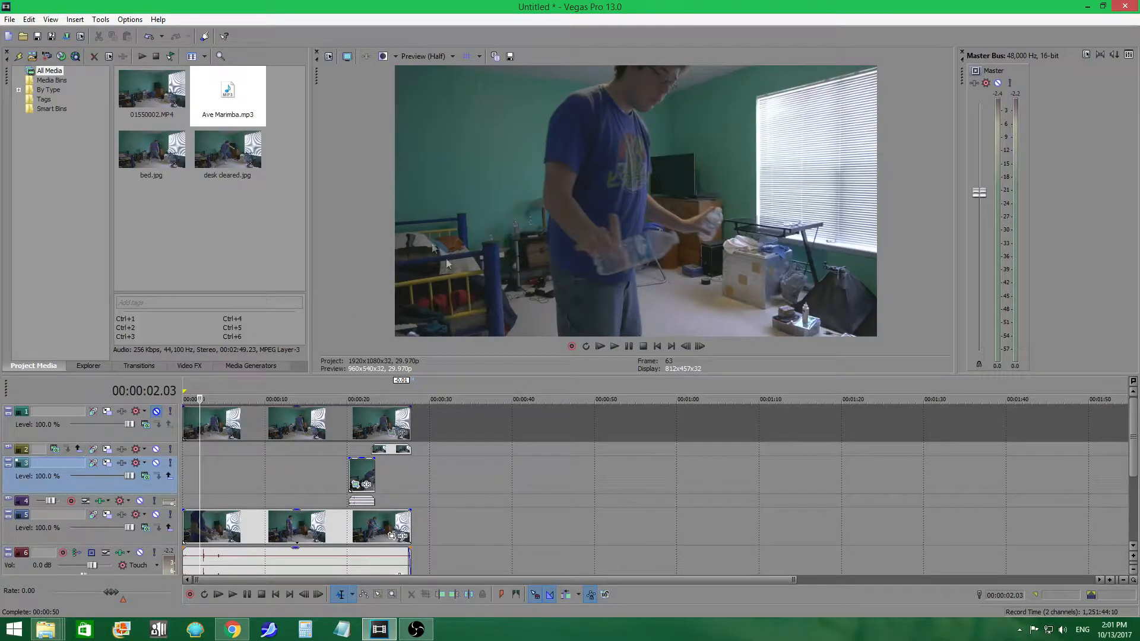
click(156, 411)
Place 01550002.MP4 on track 1 after the finished edit, starting at about 34 seconds, and scrub through its footage to about 1:13.
drag(153, 98, 544, 431)
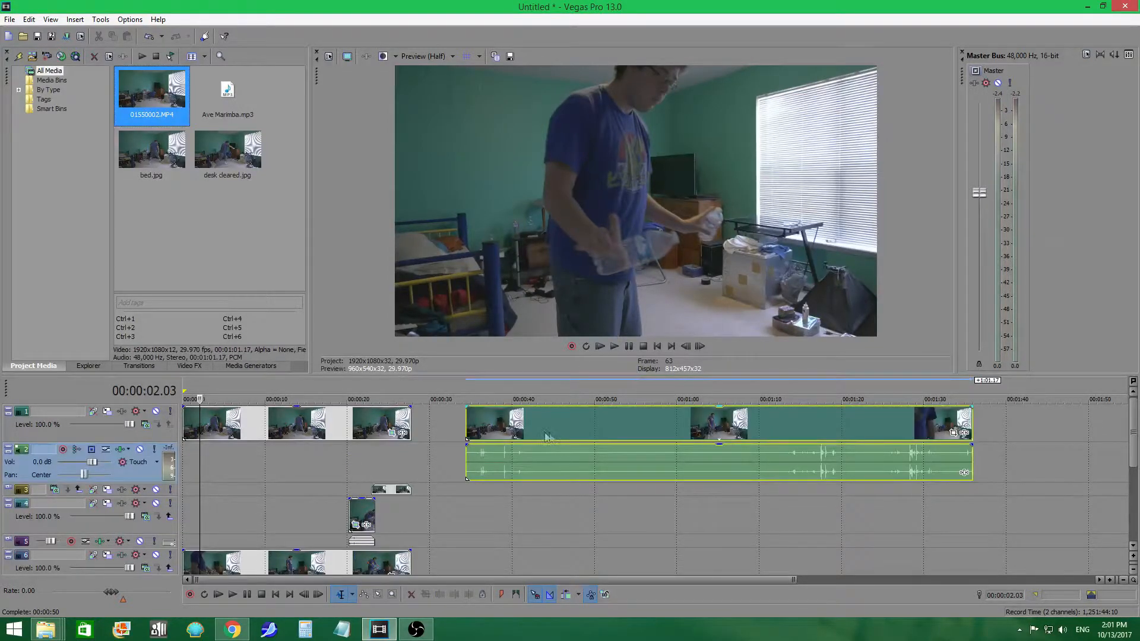
click(503, 428)
click(590, 426)
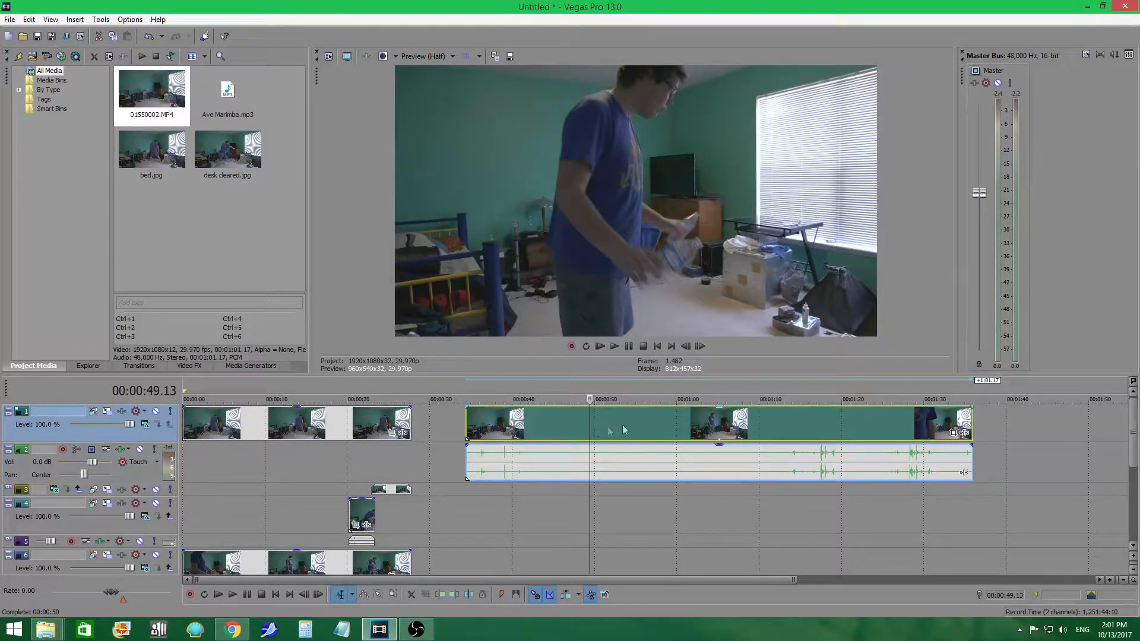
click(671, 428)
click(730, 427)
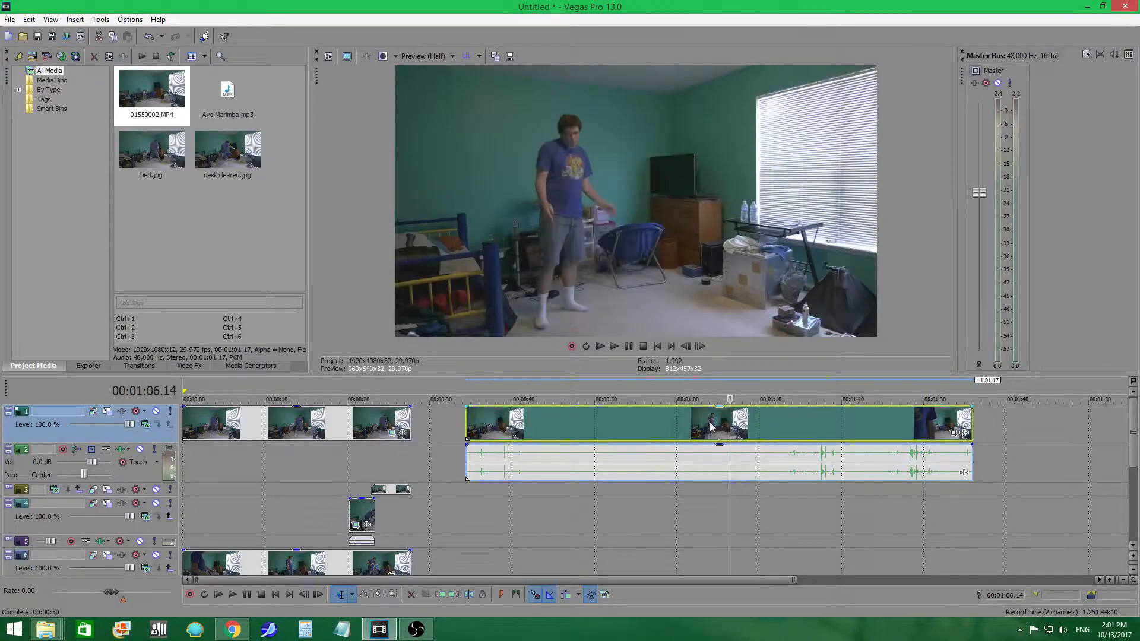
click(747, 430)
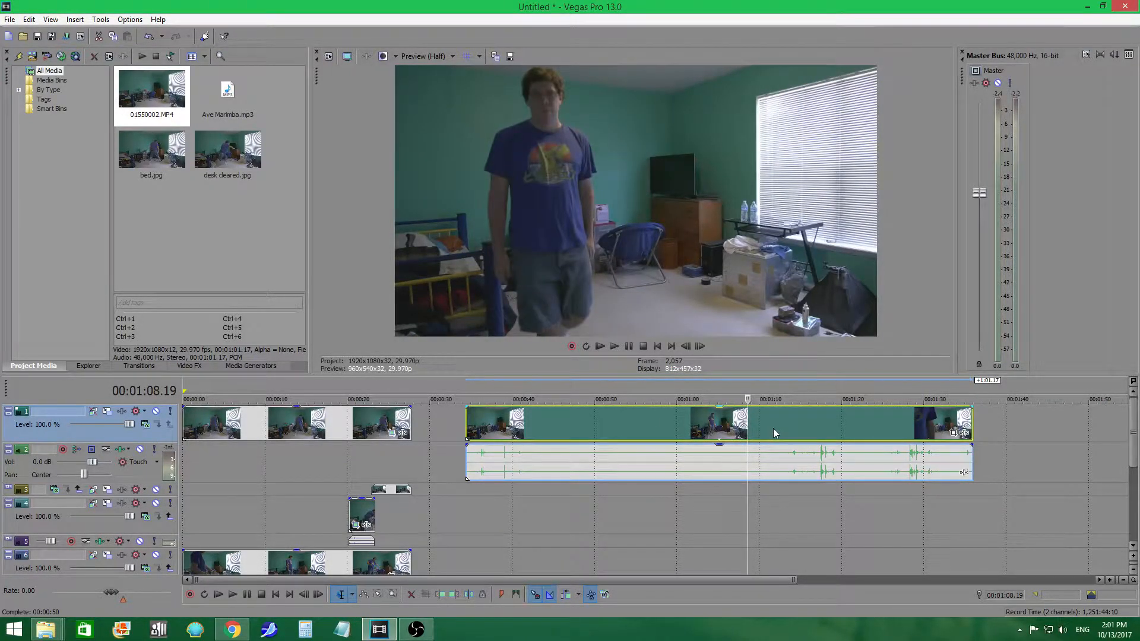
click(795, 429)
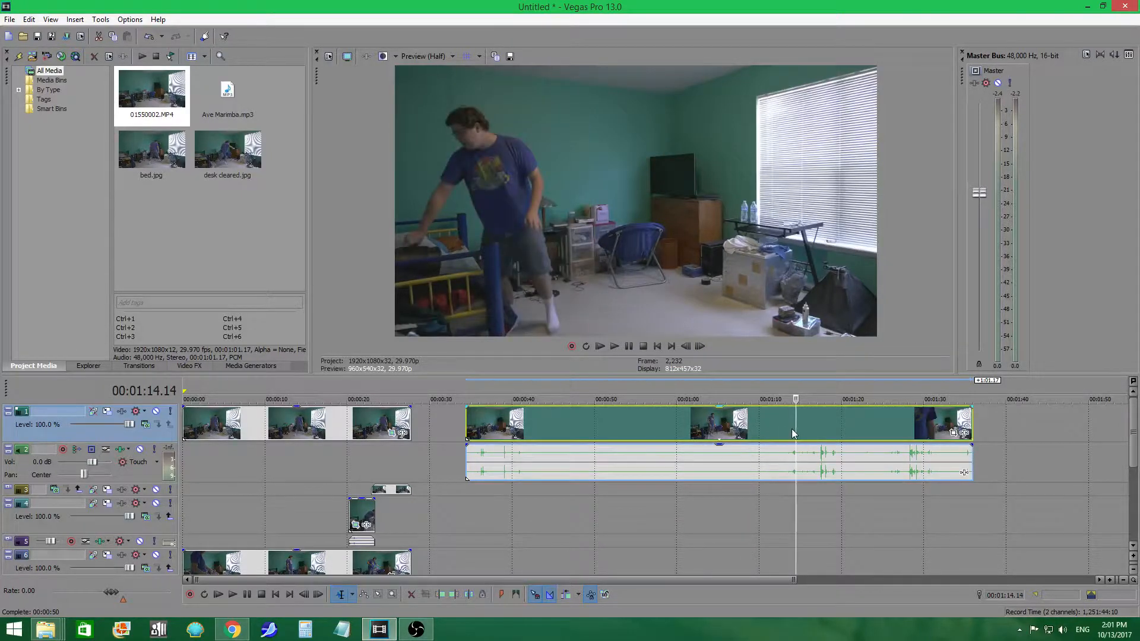
click(790, 428)
Lower the raw clip's audio gain to silence, then play the footage from about 1:13 and stop near its end.
click(720, 452)
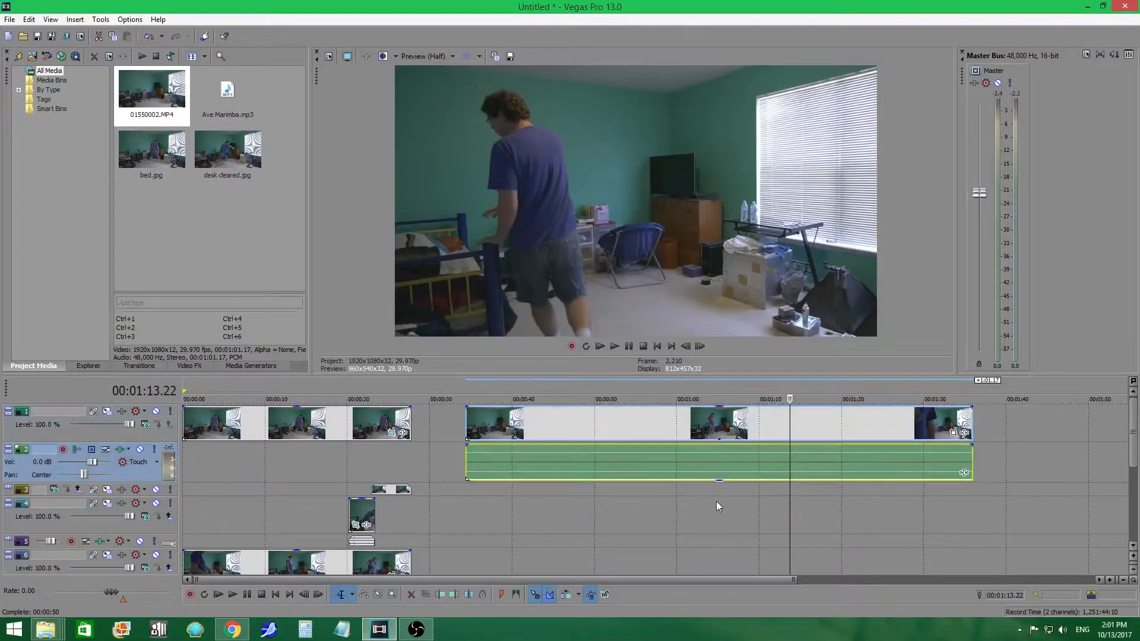
click(232, 595)
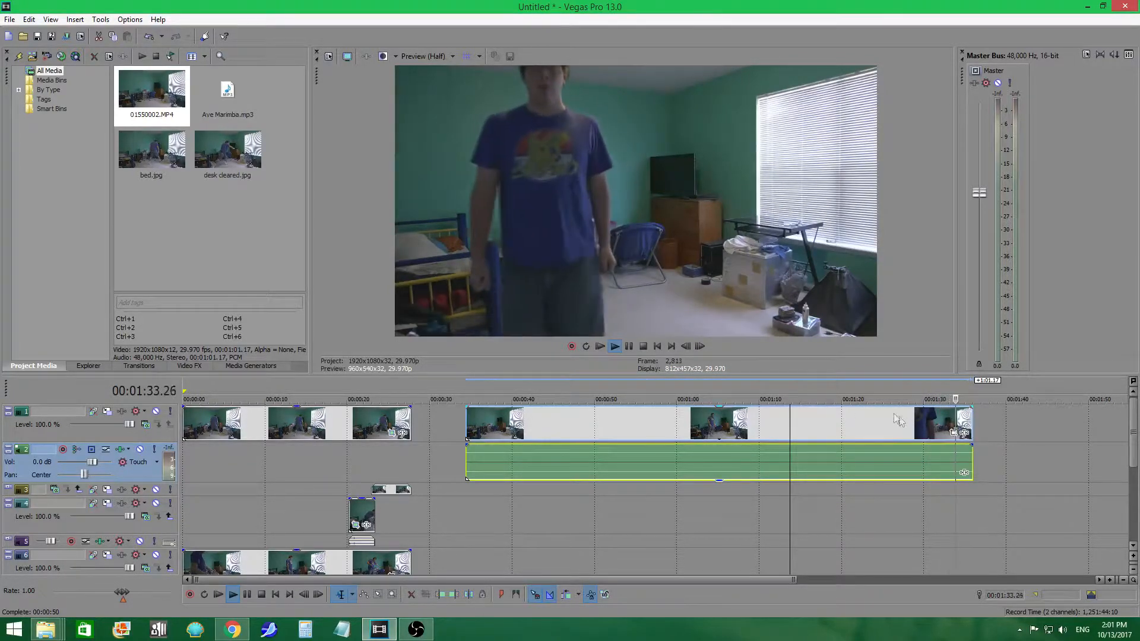
click(643, 346)
Scrub through the raw clip between about 0:59 and 1:29 to examine the separate takes of the performer and the moved objects.
click(673, 428)
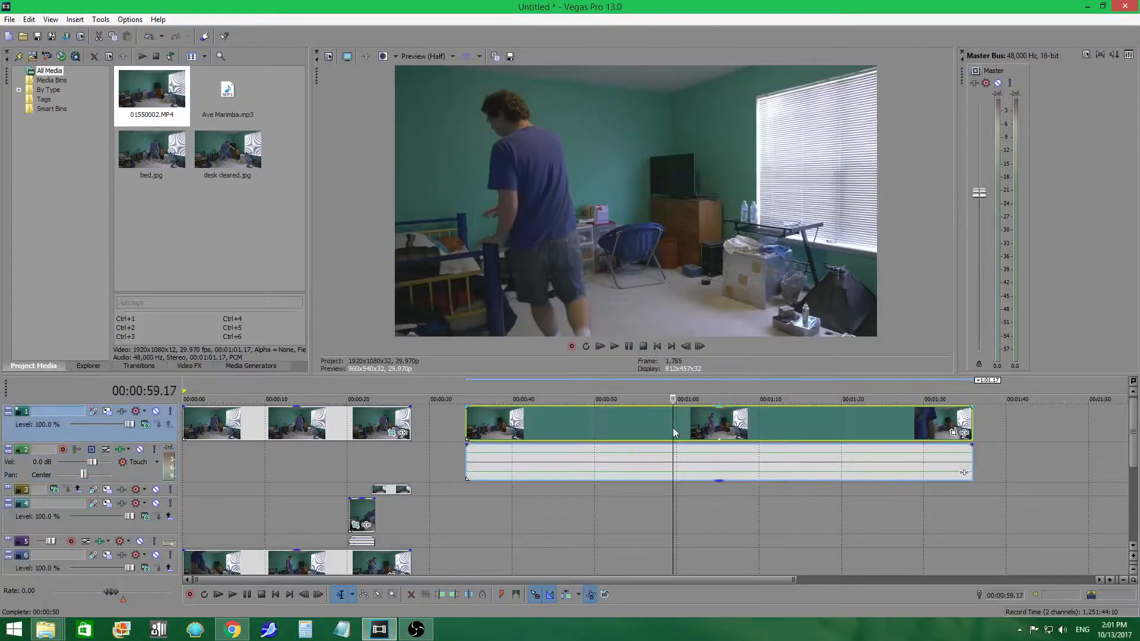
click(761, 430)
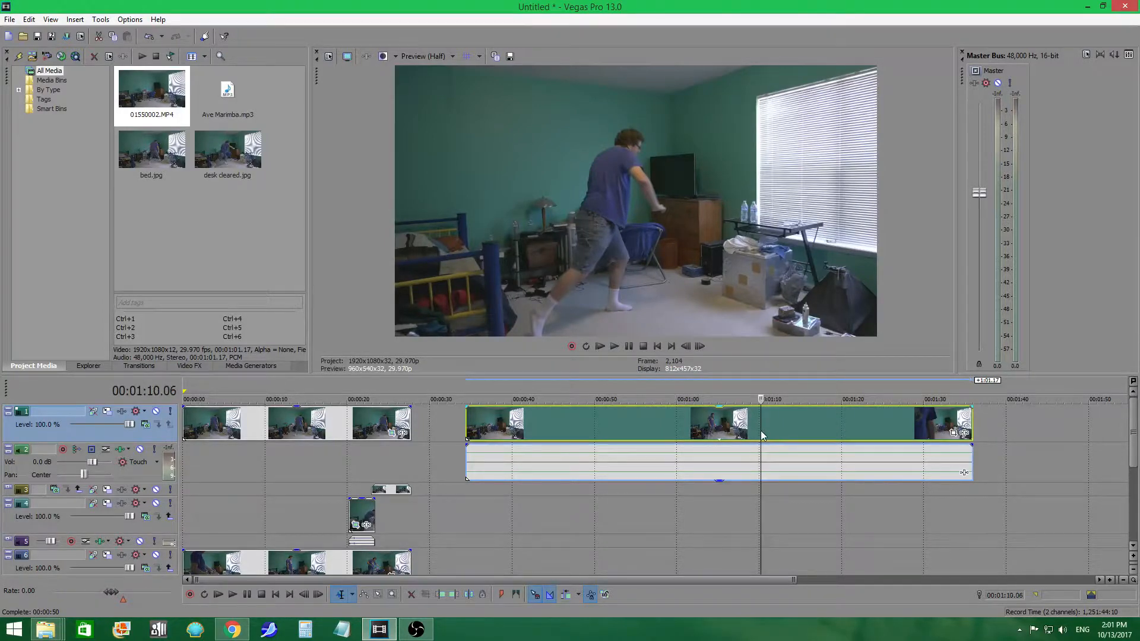
click(799, 426)
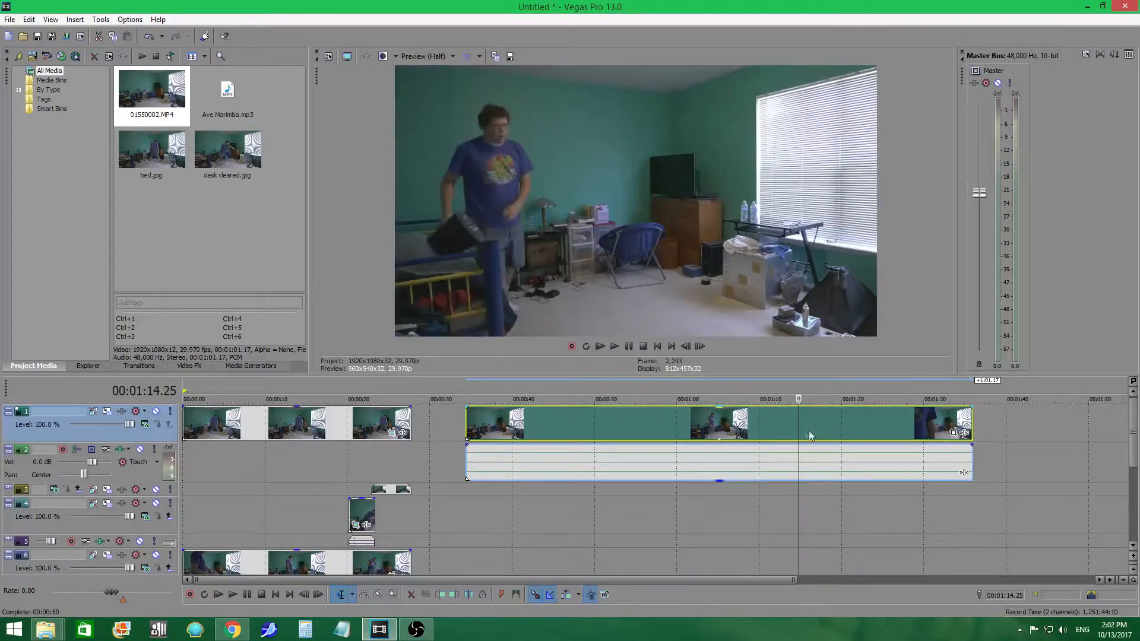
click(830, 426)
click(789, 425)
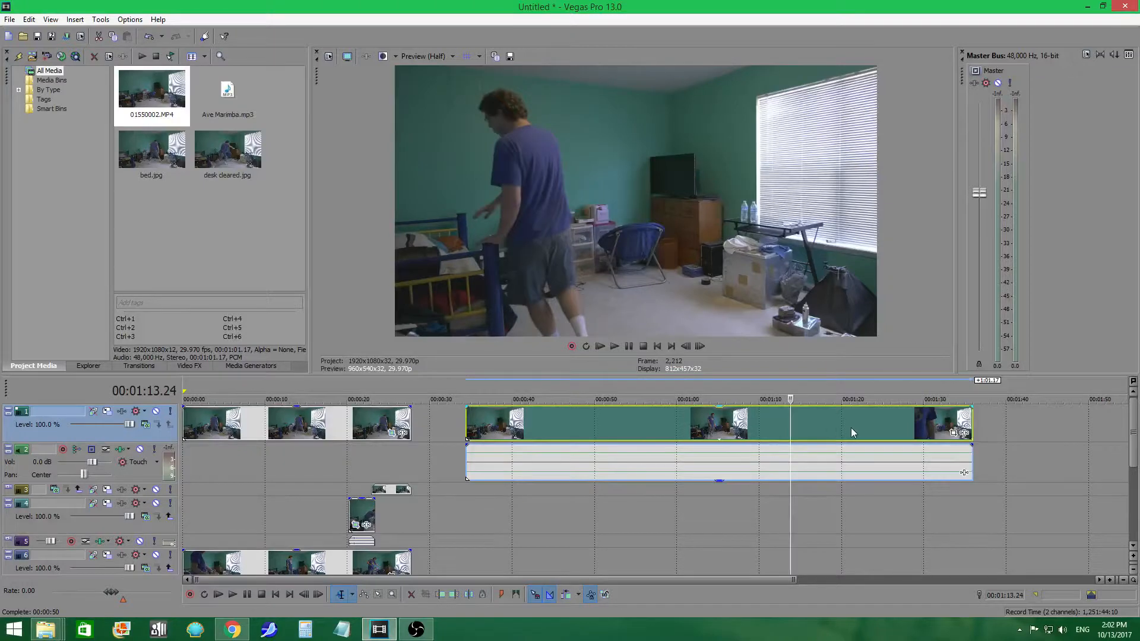
click(826, 428)
click(799, 427)
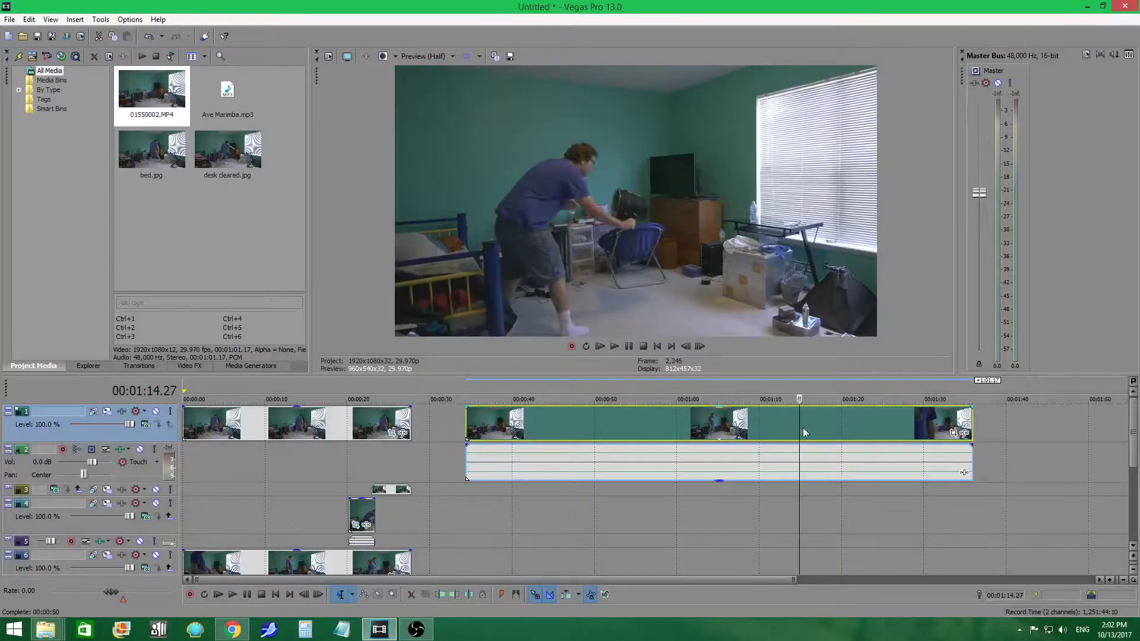
click(915, 426)
click(896, 427)
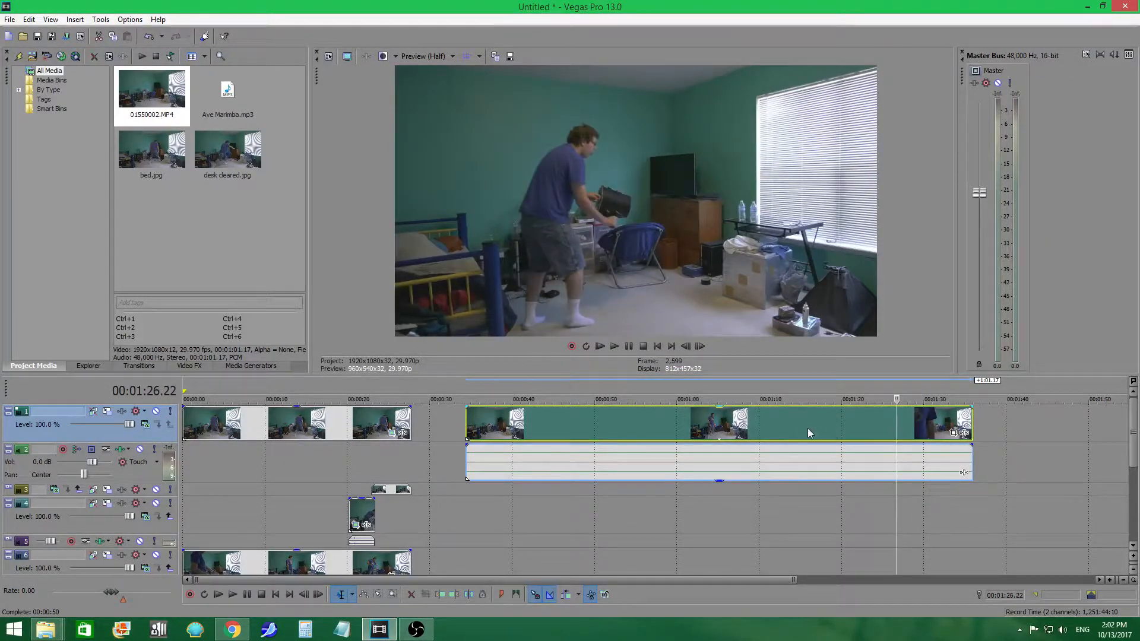
Compare the raw clip's takes at about 1:16 and 1:28 with the short clip on track 4 at about 0:20.
click(823, 430)
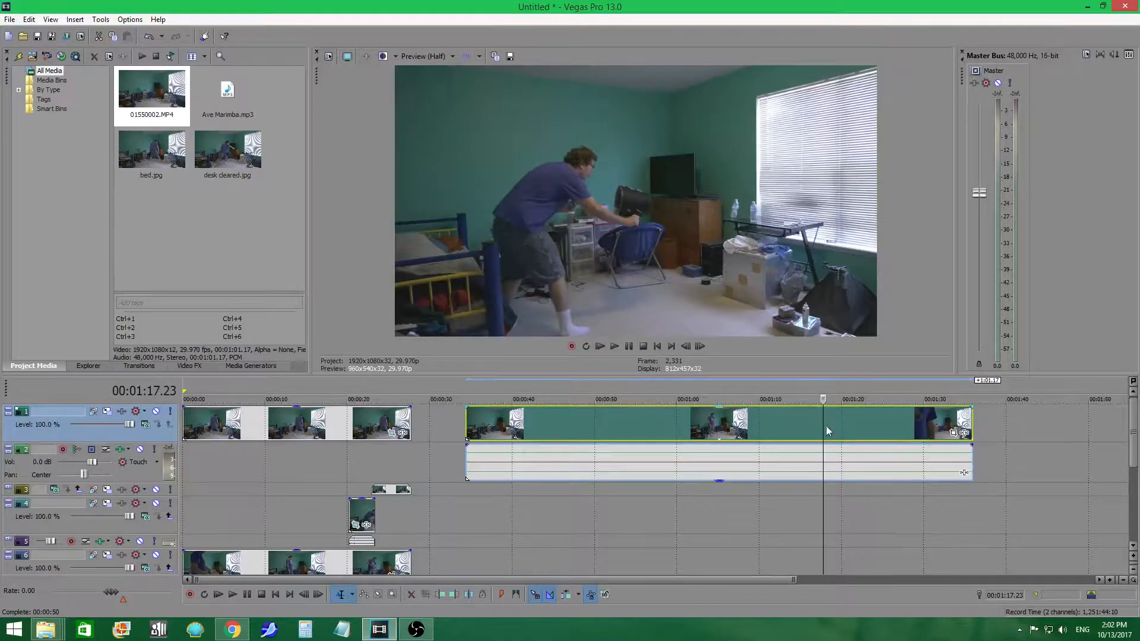
click(807, 426)
click(903, 425)
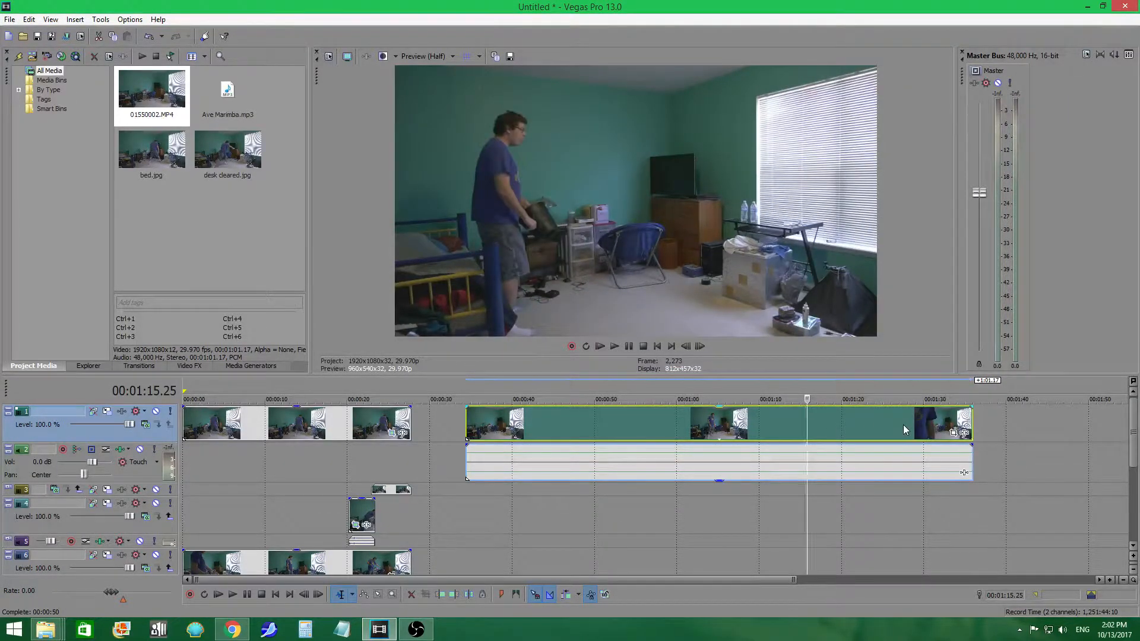
click(812, 426)
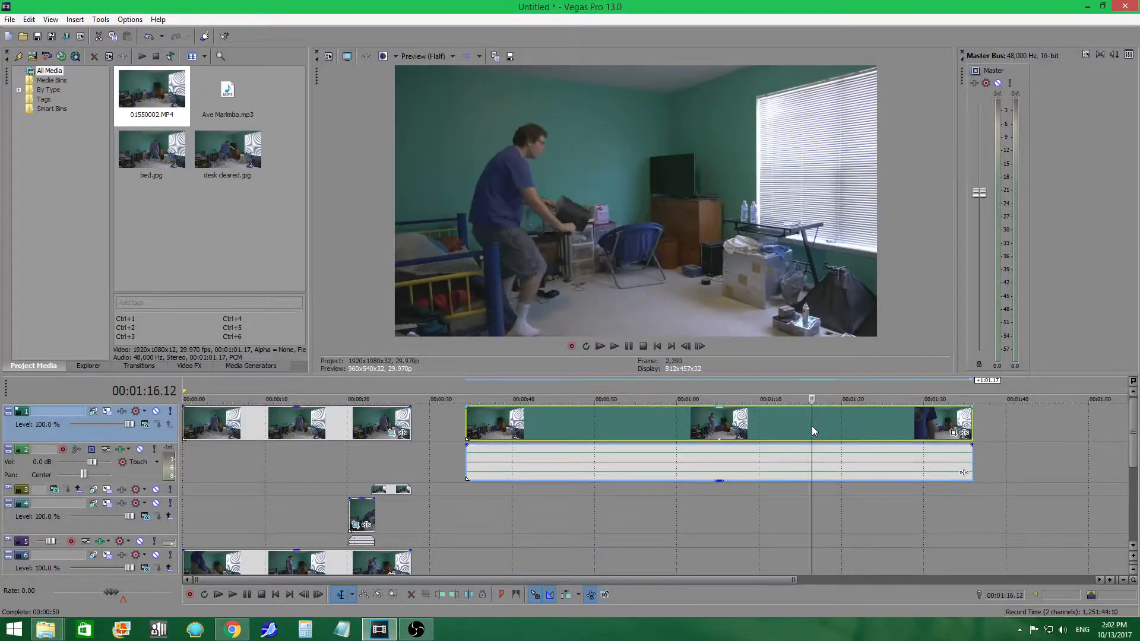
click(907, 425)
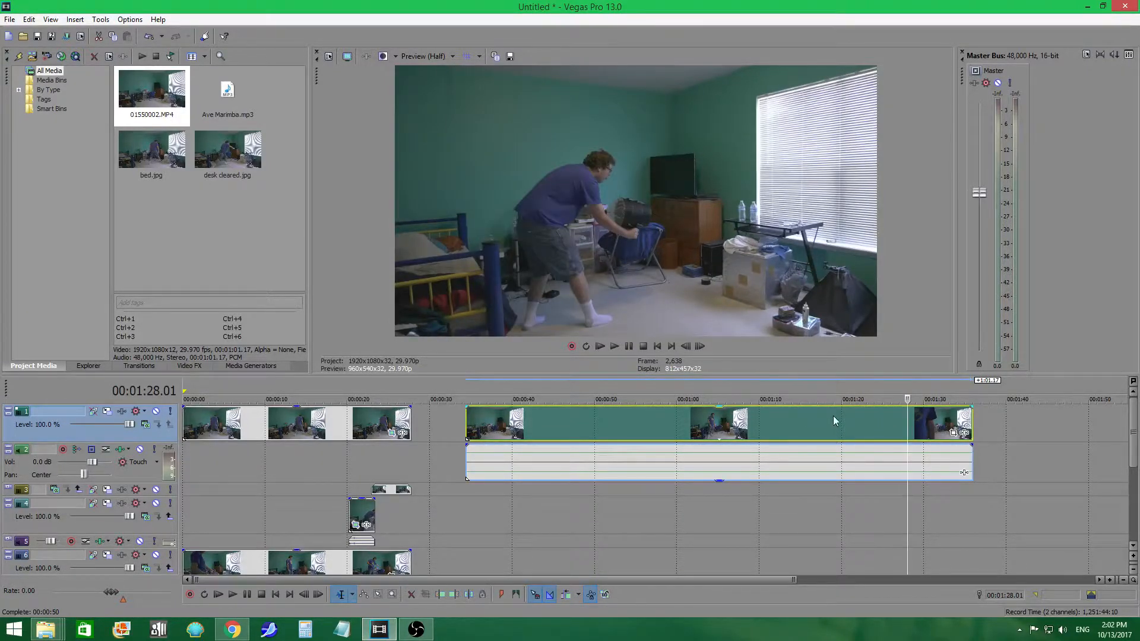
click(349, 504)
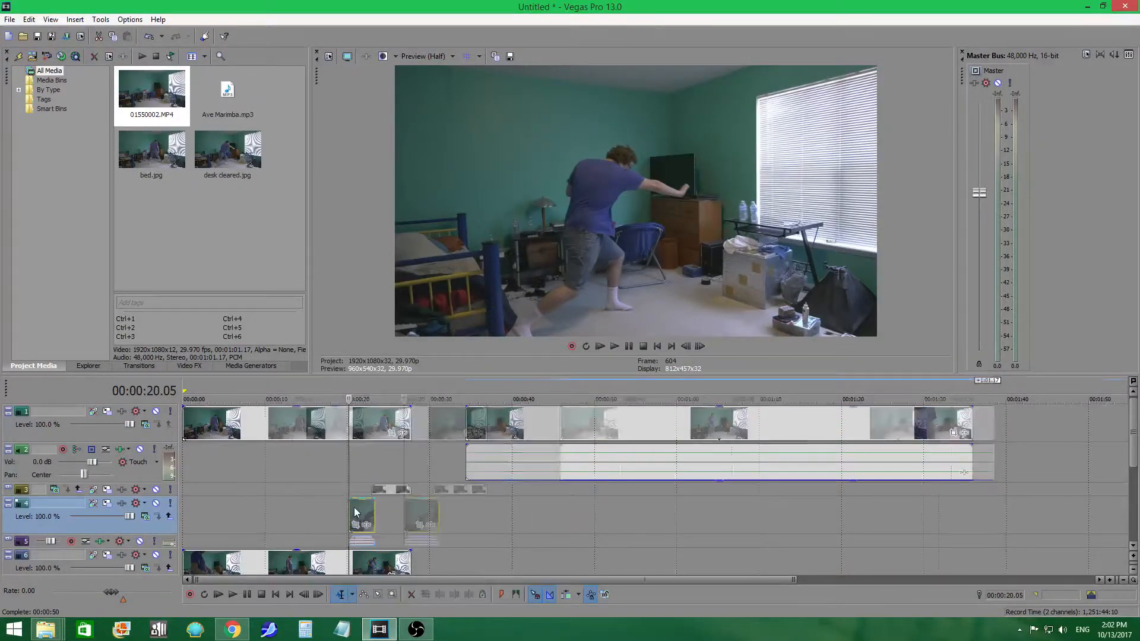
scroll(354, 512, up, 2)
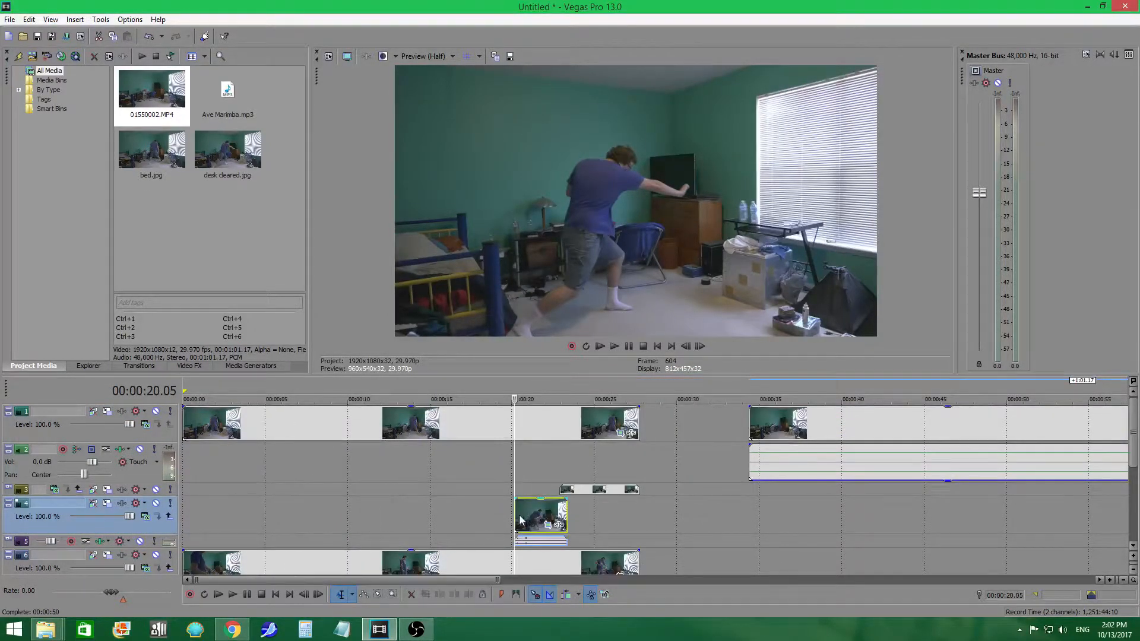
scroll(746, 502, down, 2)
Delete the raw clip that follows the finished edit on track 1, and remove the empty audio track 2.
click(712, 427)
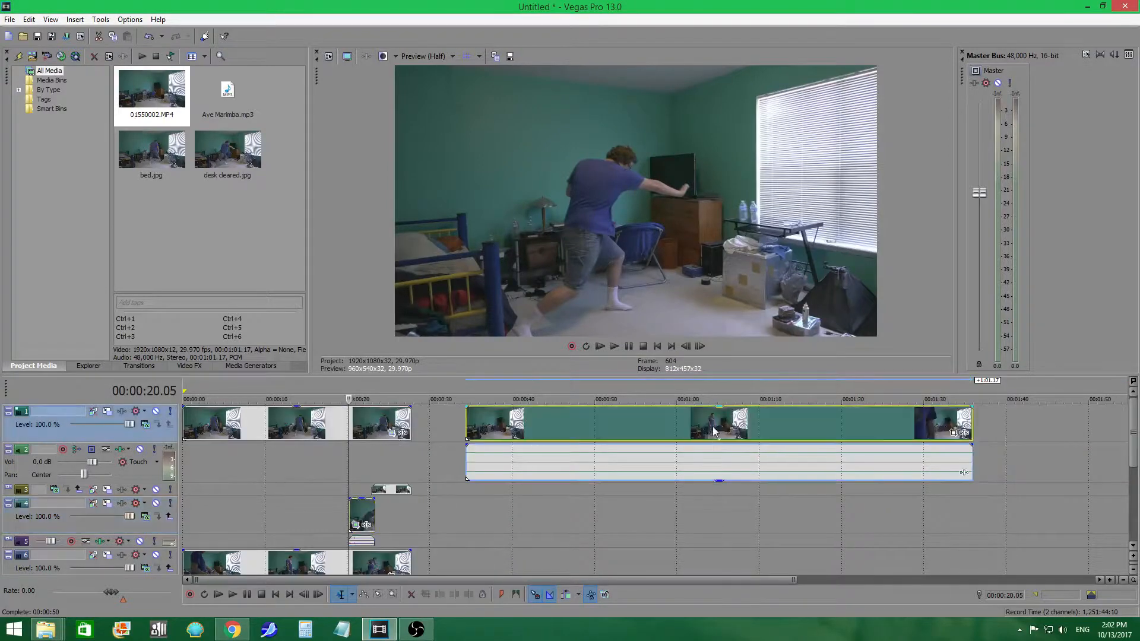
key(Delete)
click(353, 522)
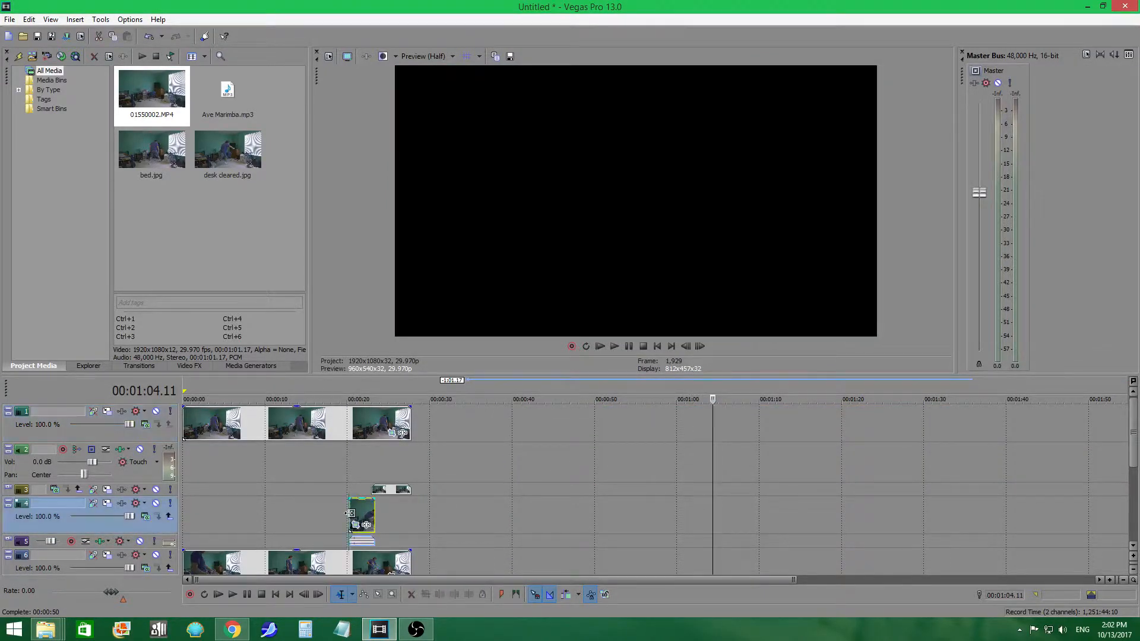
click(381, 490)
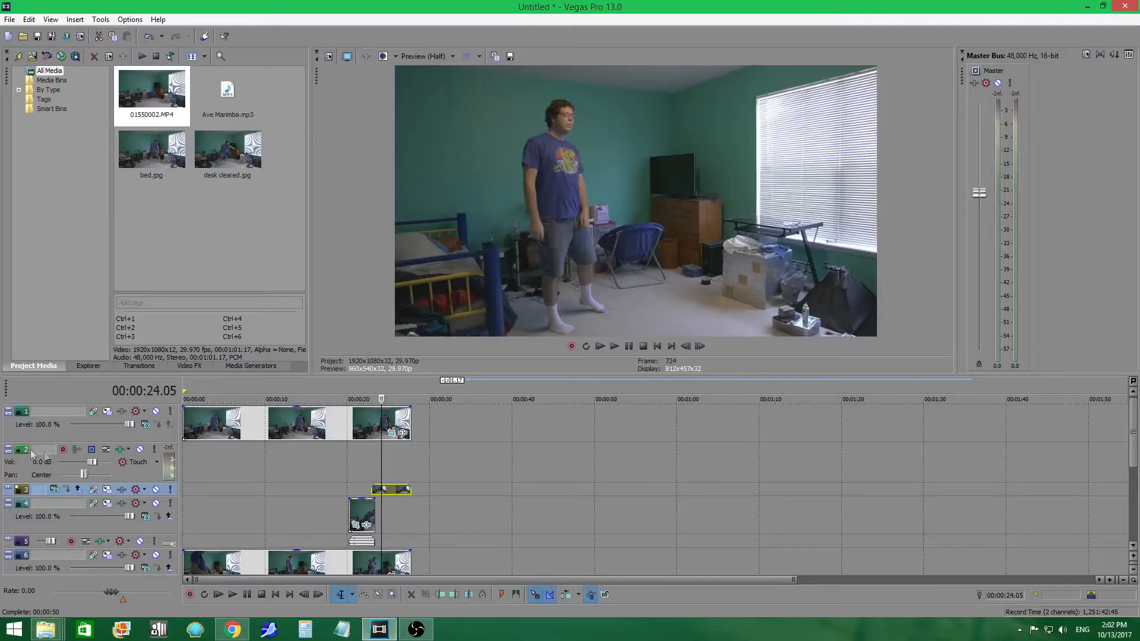
right_click(496, 453)
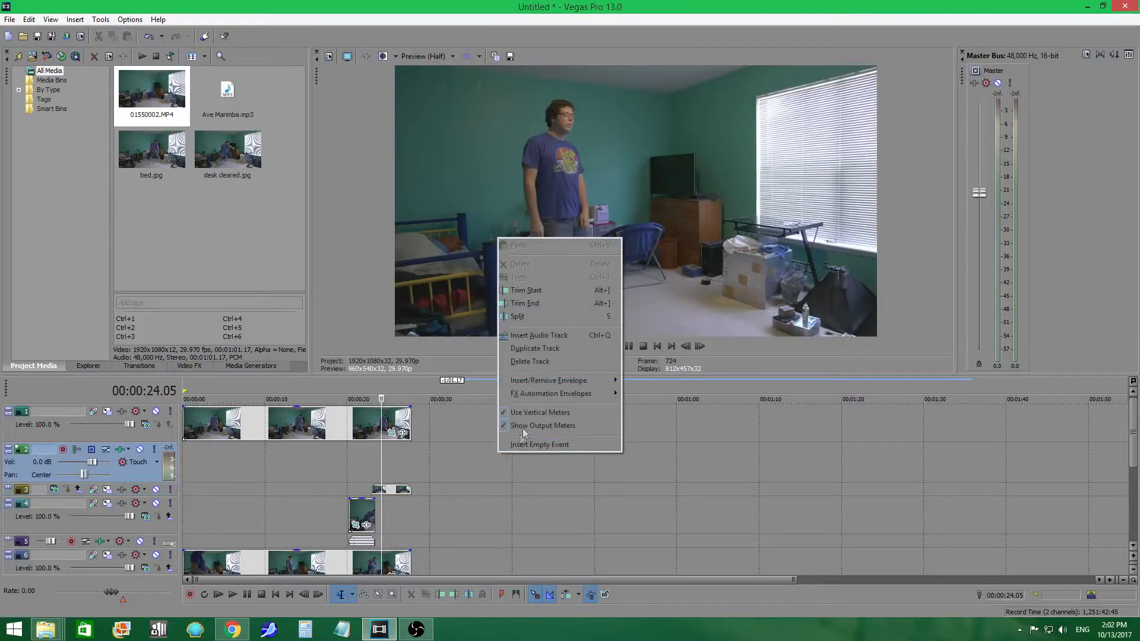
click(534, 361)
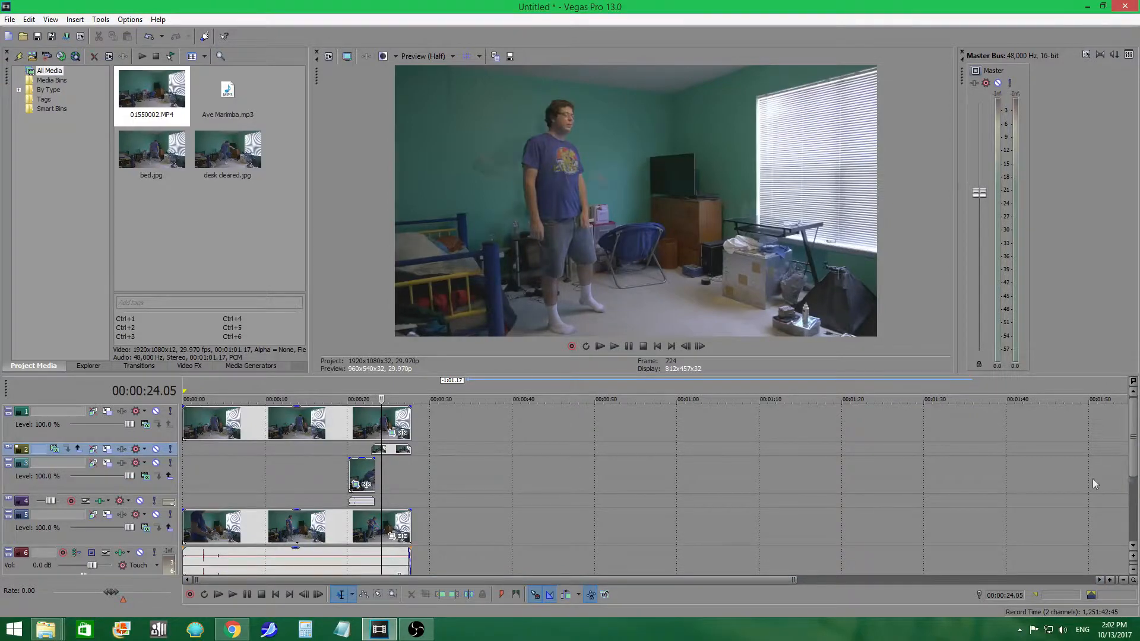
Review the lower tracks 5 to 7, selecting the music event on track 7.
scroll(358, 548, down, 2)
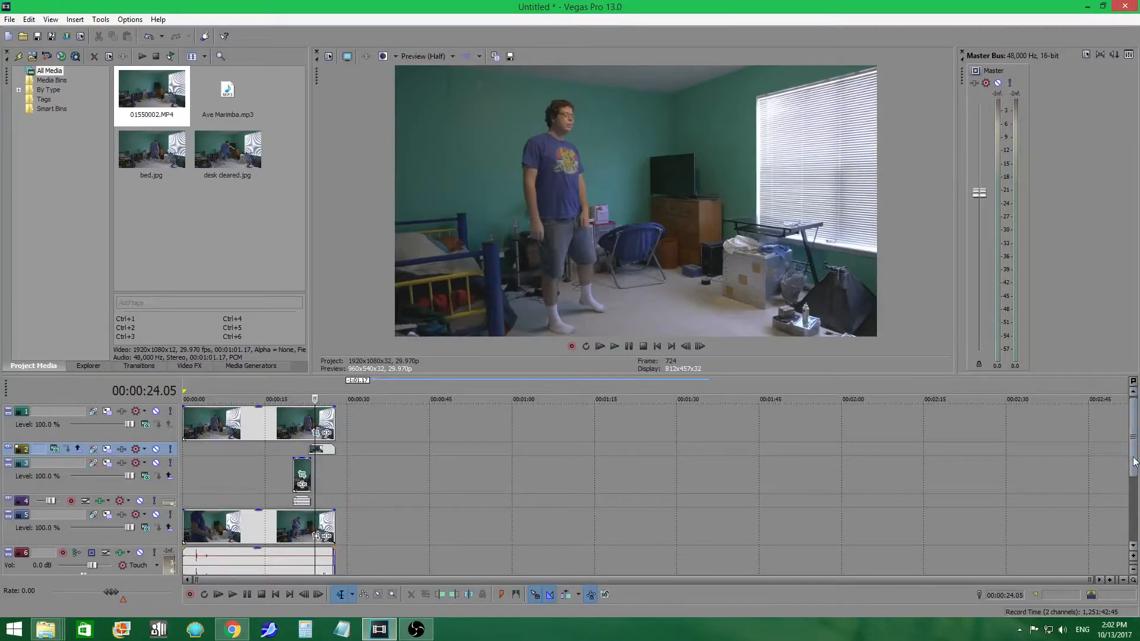
drag(1133, 456, 1133, 507)
drag(259, 523, 269, 462)
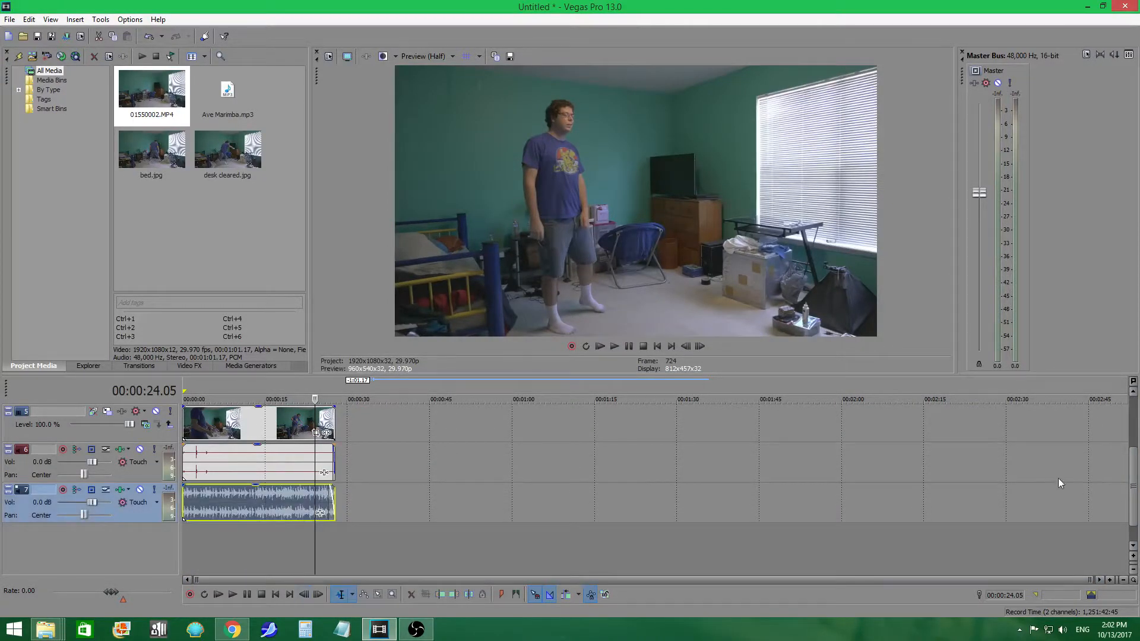
drag(1133, 486, 1133, 437)
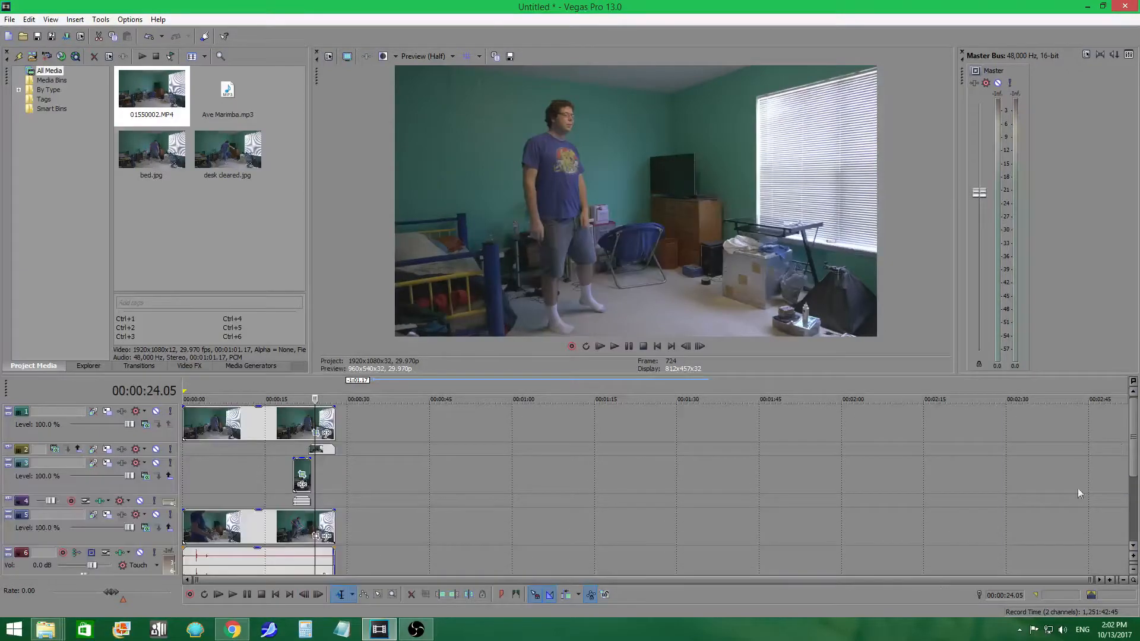
Select the short clip on track 3 at about 0:21 and expand its minimized audio track 4.
click(301, 465)
scroll(733, 527, up, 5)
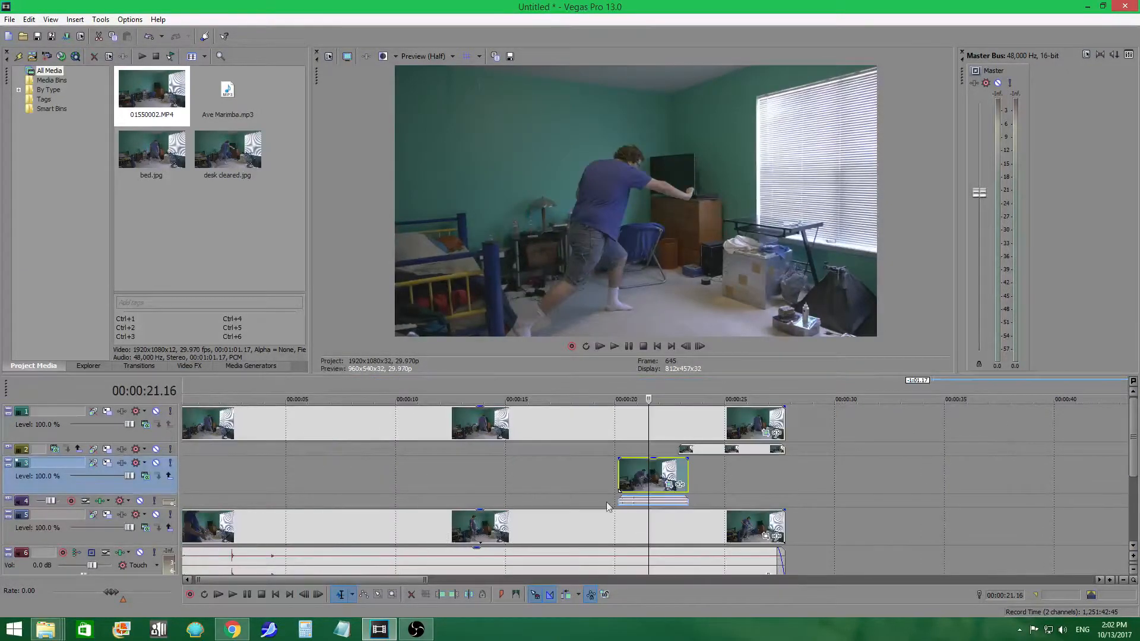
click(9, 500)
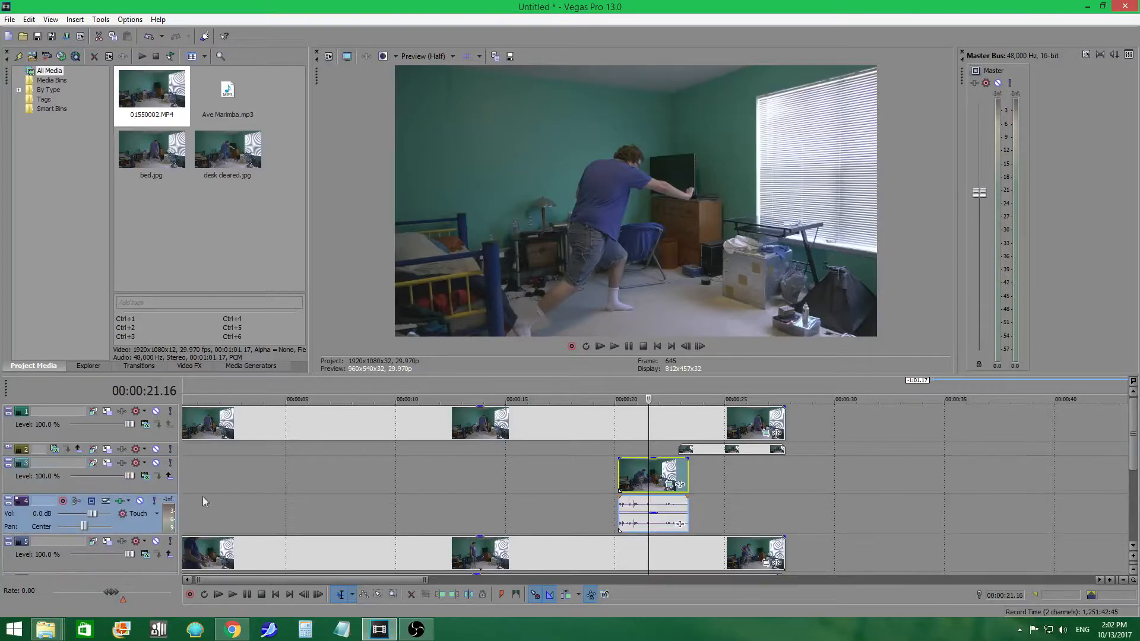
Examine the short clip's audio on track 4 alongside the recorded sound and music on tracks 6 and 7.
scroll(991, 502, down, 3)
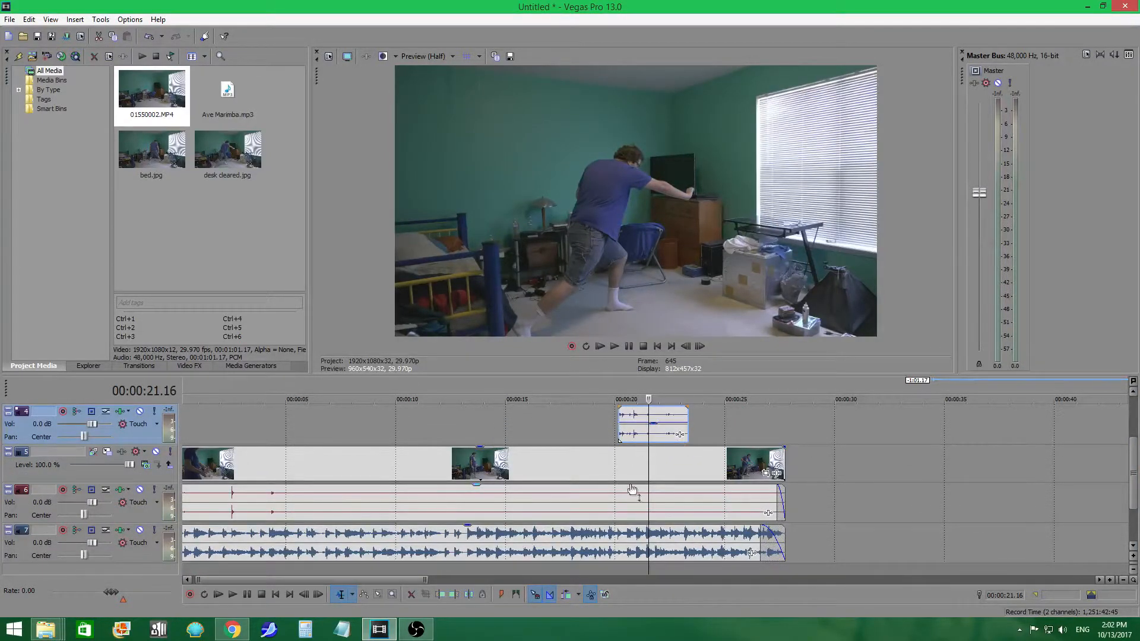
scroll(1133, 481, up, 3)
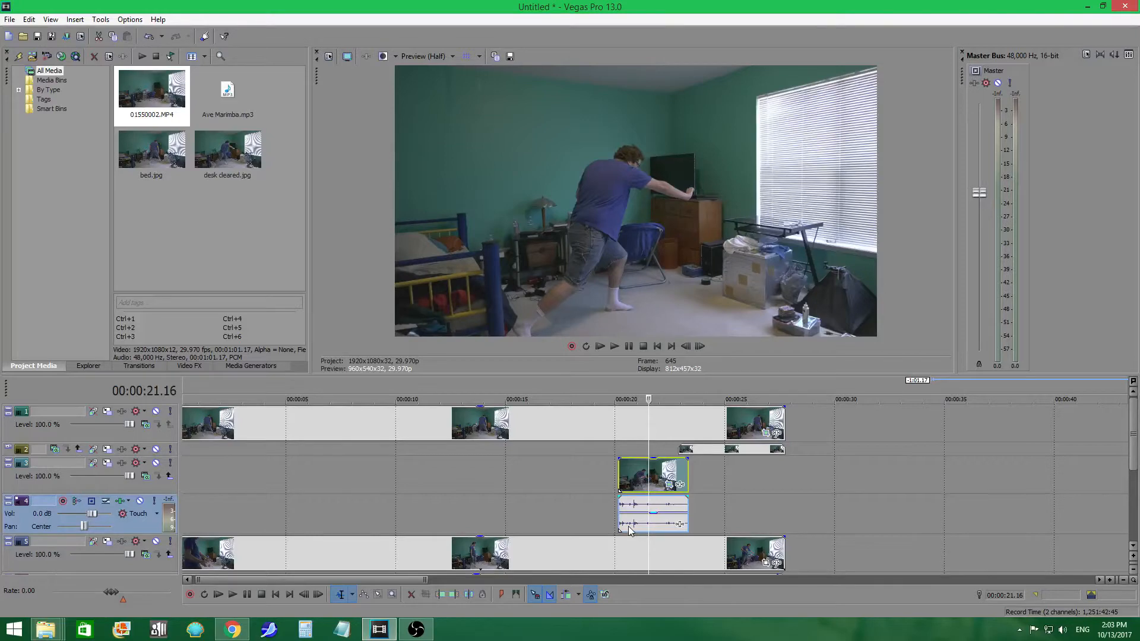
scroll(608, 509, down, 3)
scroll(594, 516, up, 4)
scroll(557, 526, down, 2)
scroll(565, 526, down, 2)
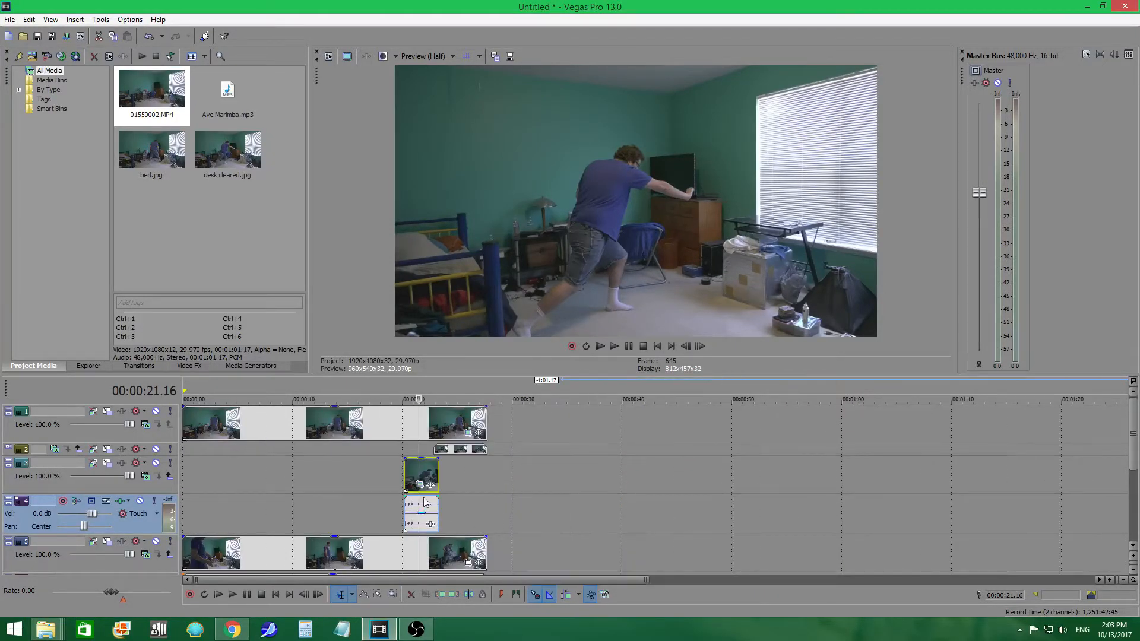